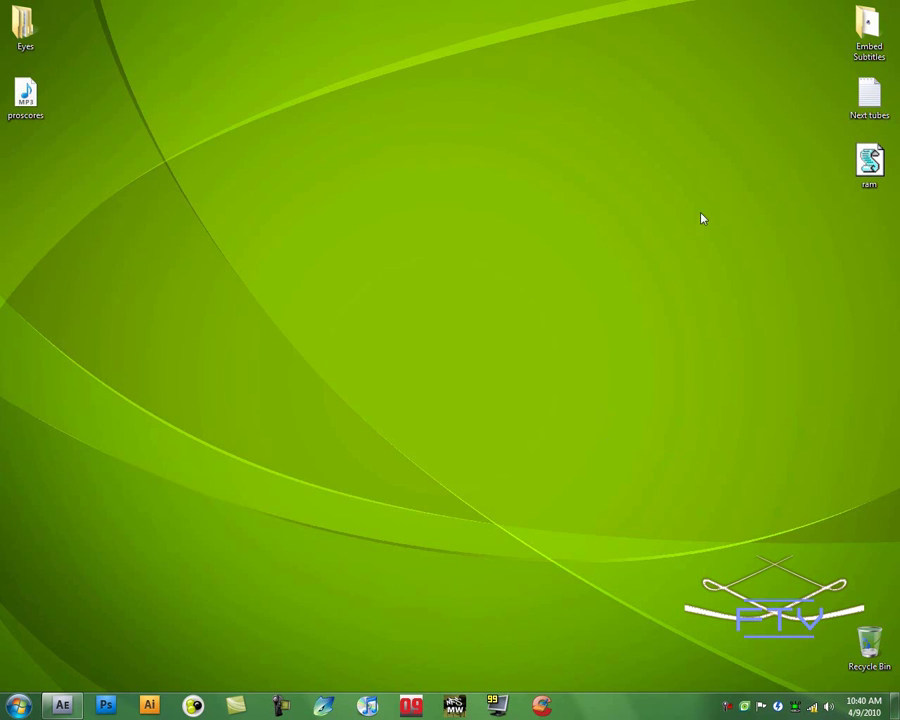
# Tidy the desktop icons and move the Embed Subtitles folder to mid-desktop
pyautogui.moveTo(843, 273)
pyautogui.mouseDown()
pyautogui.moveTo(840, 80)
pyautogui.moveTo(870, 273)
pyautogui.moveTo(869, 265)
pyautogui.mouseUp()
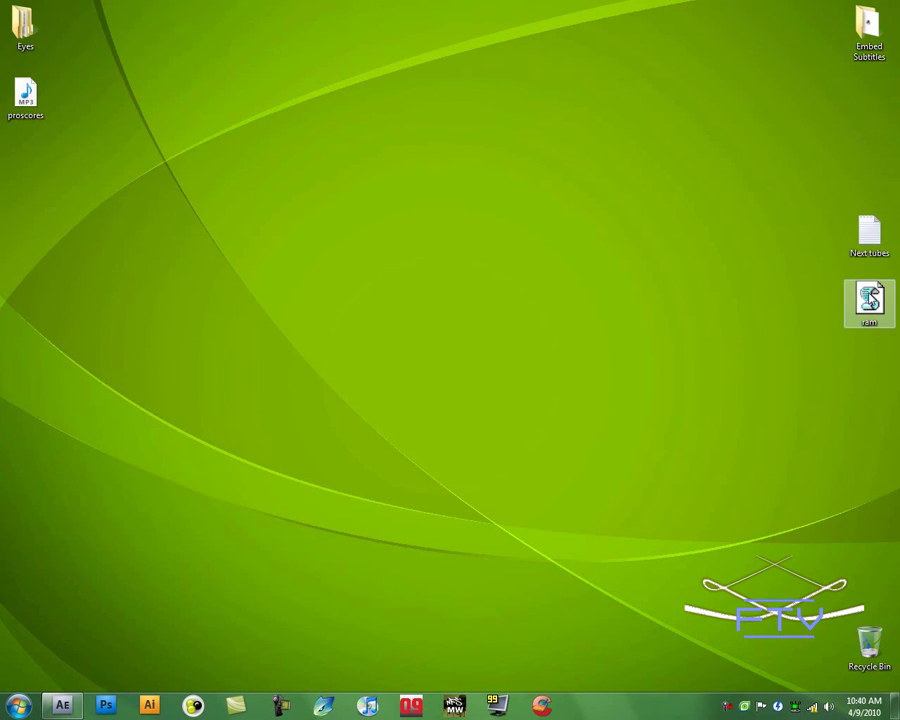
pyautogui.click(840, 110)
pyautogui.doubleClick(882, 24)
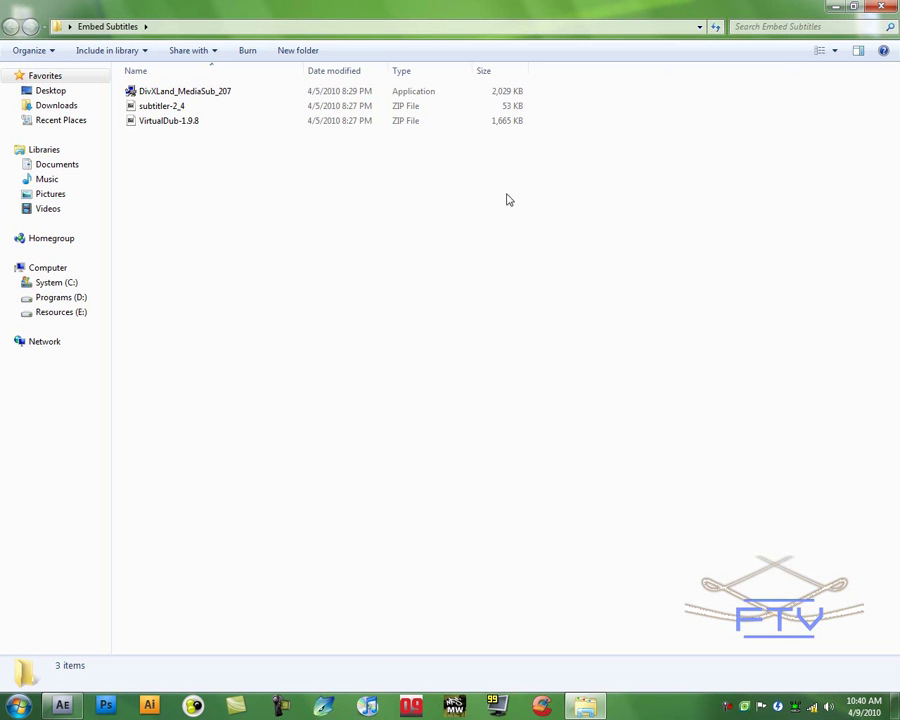
pyautogui.click(881, 6)
pyautogui.moveTo(866, 30)
pyautogui.mouseDown()
pyautogui.moveTo(629, 155)
pyautogui.moveTo(393, 232)
pyautogui.mouseUp()
# Browse through Computer to the Sherlock Holmes folder on Resources (E:)
pyautogui.press('super')
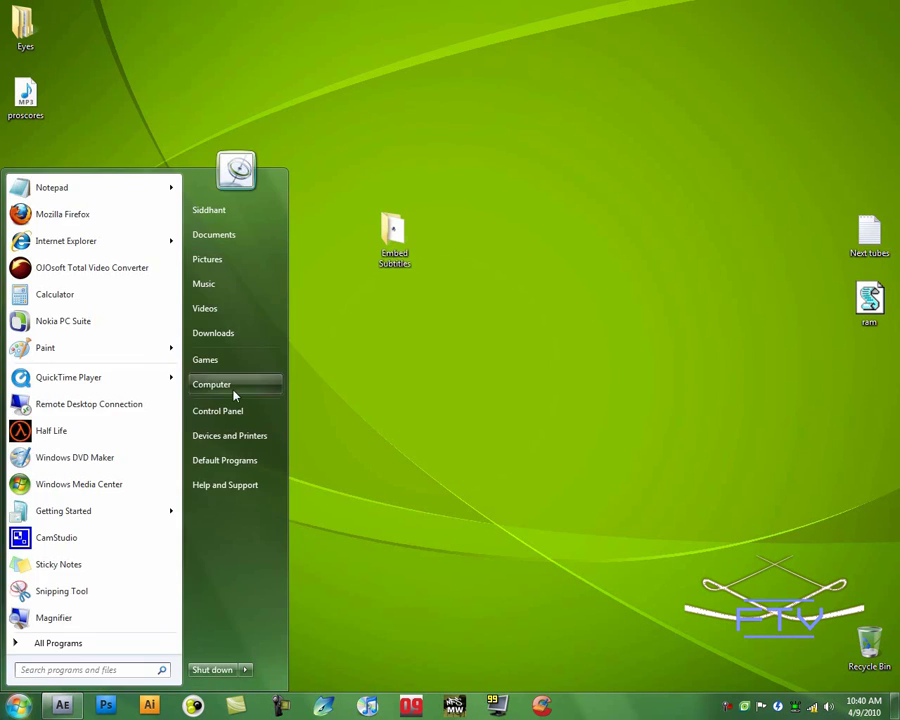
pyautogui.click(233, 385)
pyautogui.doubleClick(586, 114)
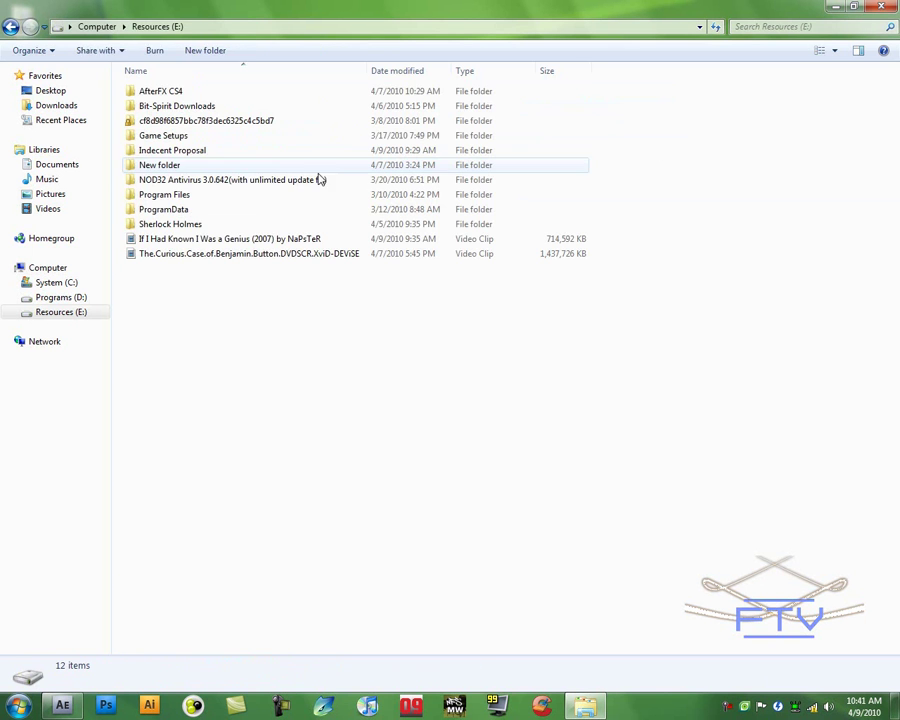
pyautogui.doubleClick(190, 228)
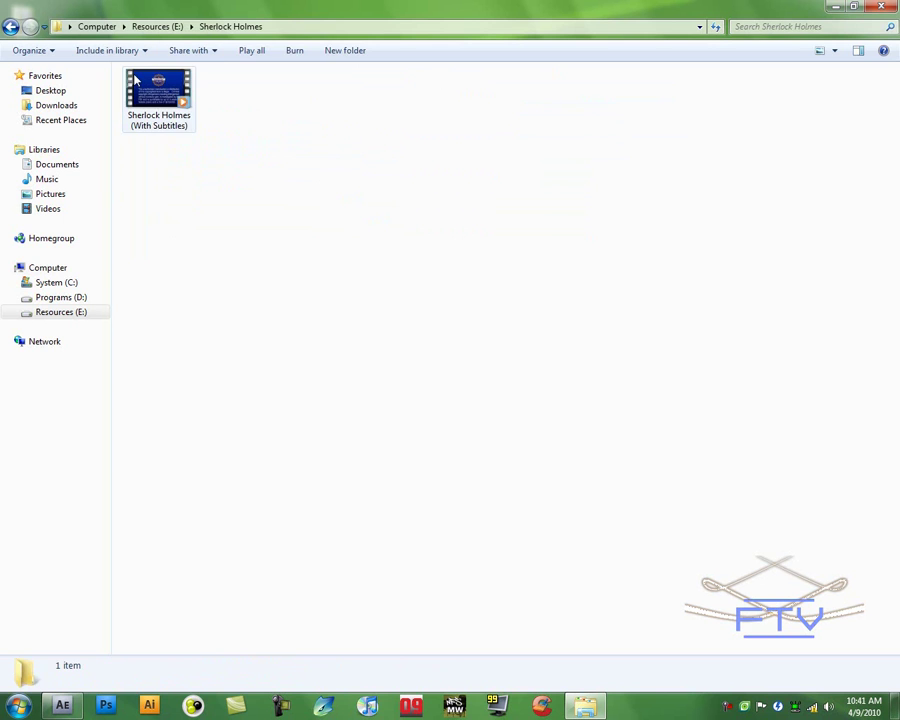
# Play Sherlock Holmes (With Subtitles) and jump ahead to about 25:50 to show the yellow subtitles
pyautogui.click(158, 98)
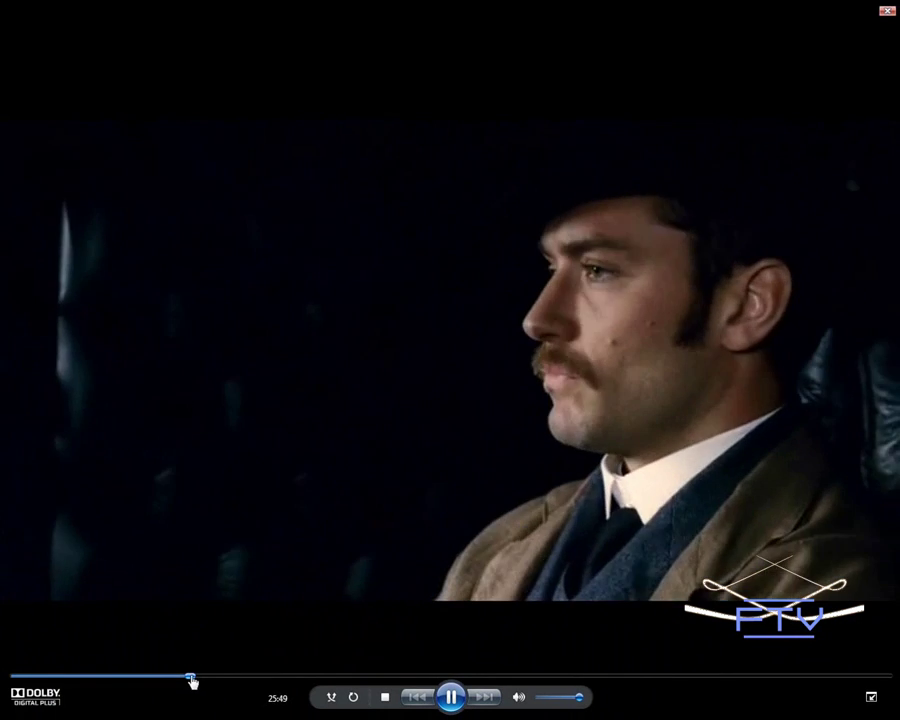
pyautogui.click(192, 677)
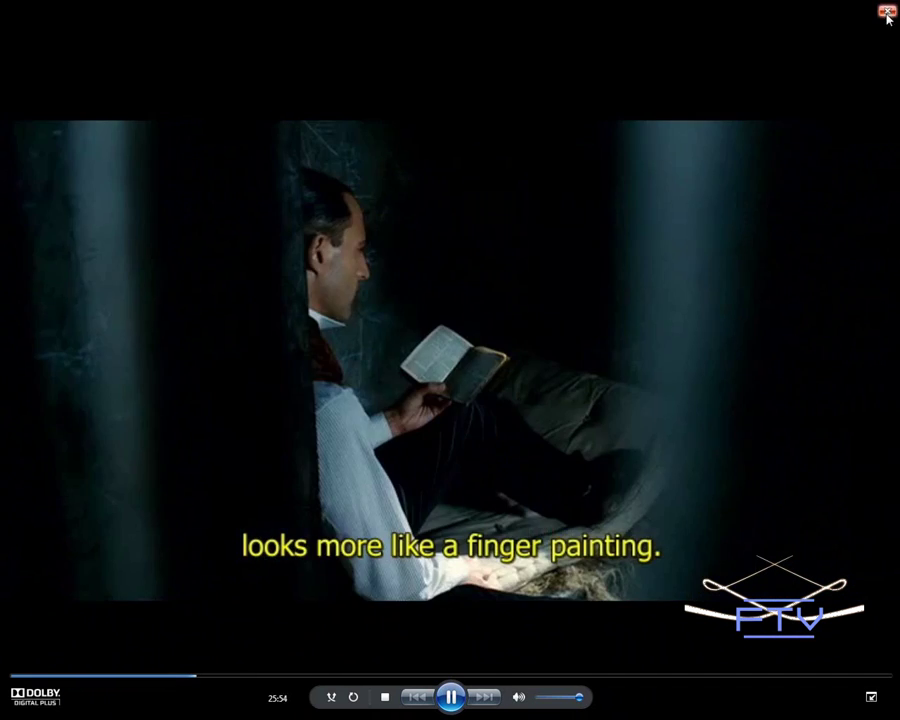
# Close the fullscreen player and return to the Resources (E:) drive
pyautogui.click(887, 10)
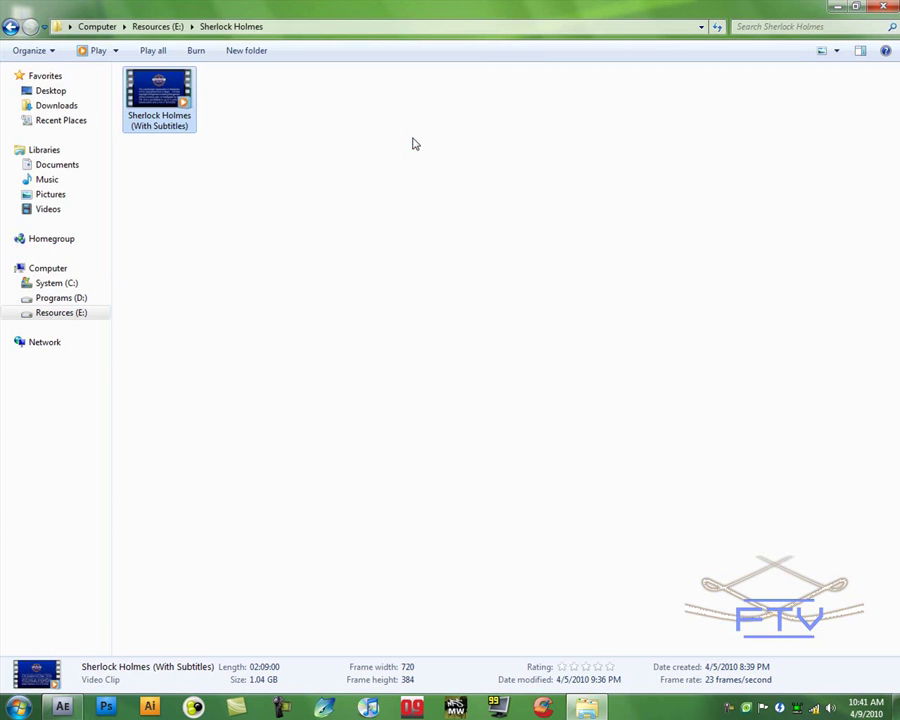
pyautogui.click(200, 143)
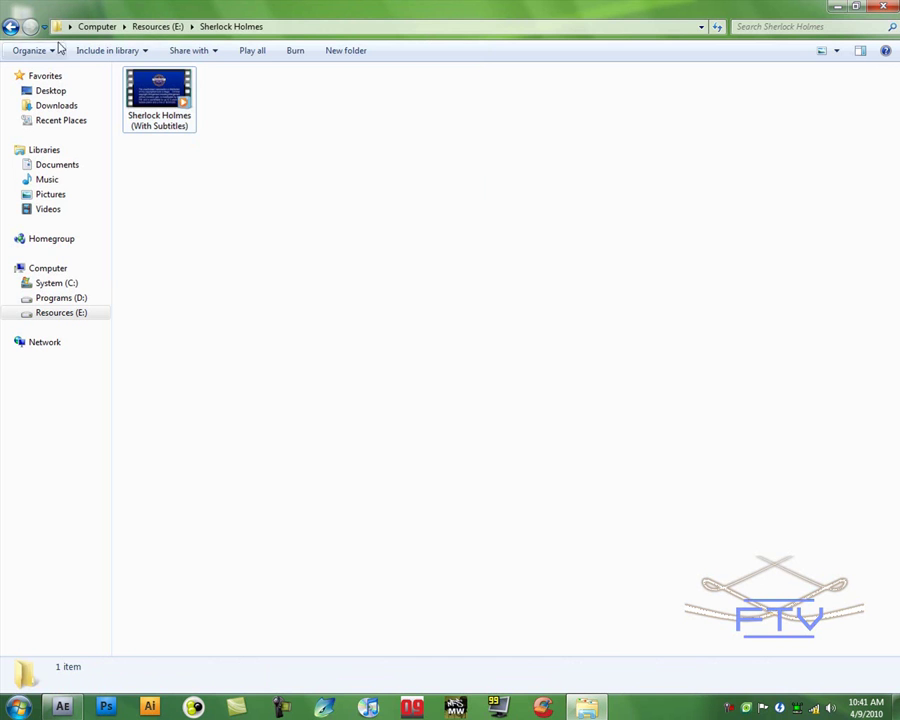
pyautogui.click(11, 27)
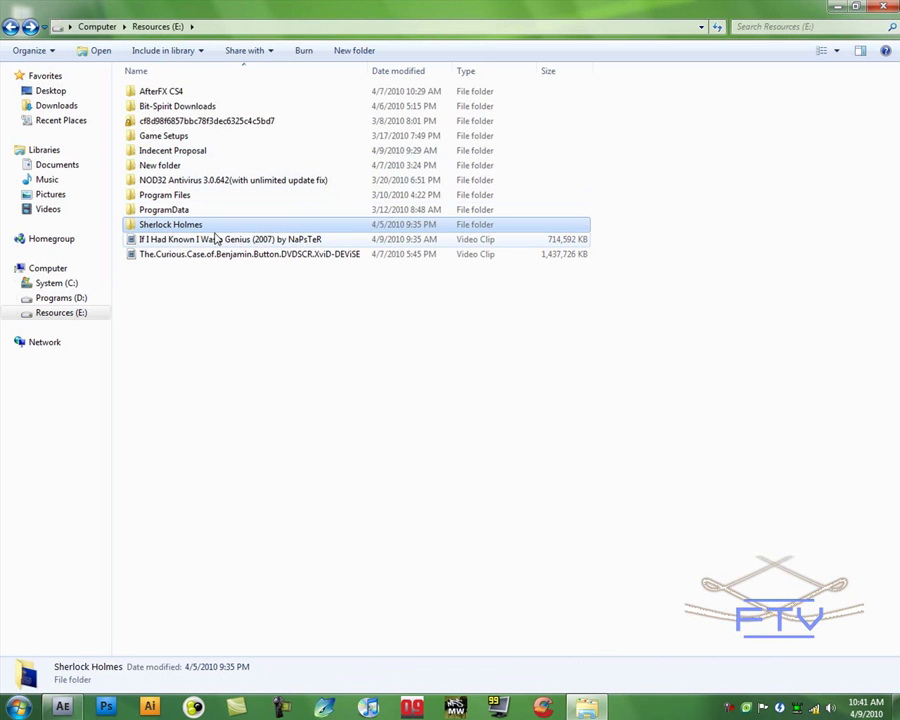
pyautogui.moveTo(217, 283); pyautogui.dragTo(193, 241)
pyautogui.click(250, 303)
# Open the Indecent Proposal folder and select its video and .srt subtitle file
pyautogui.doubleClick(186, 152)
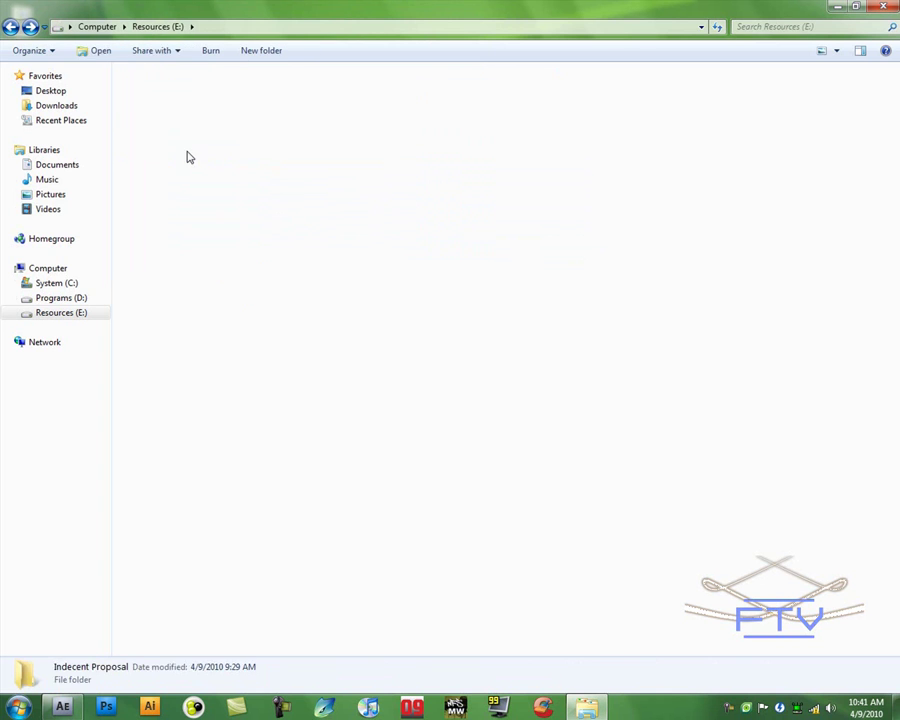
pyautogui.click(238, 115)
pyautogui.click(330, 205)
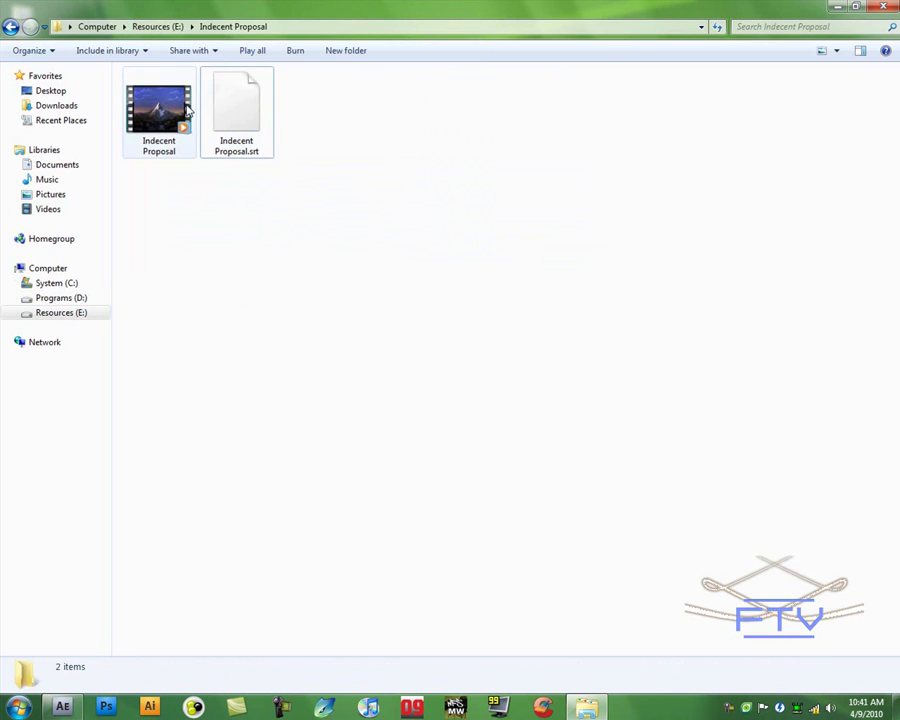
pyautogui.click(158, 110)
pyautogui.moveTo(290, 225); pyautogui.dragTo(180, 115)
pyautogui.click(167, 128)
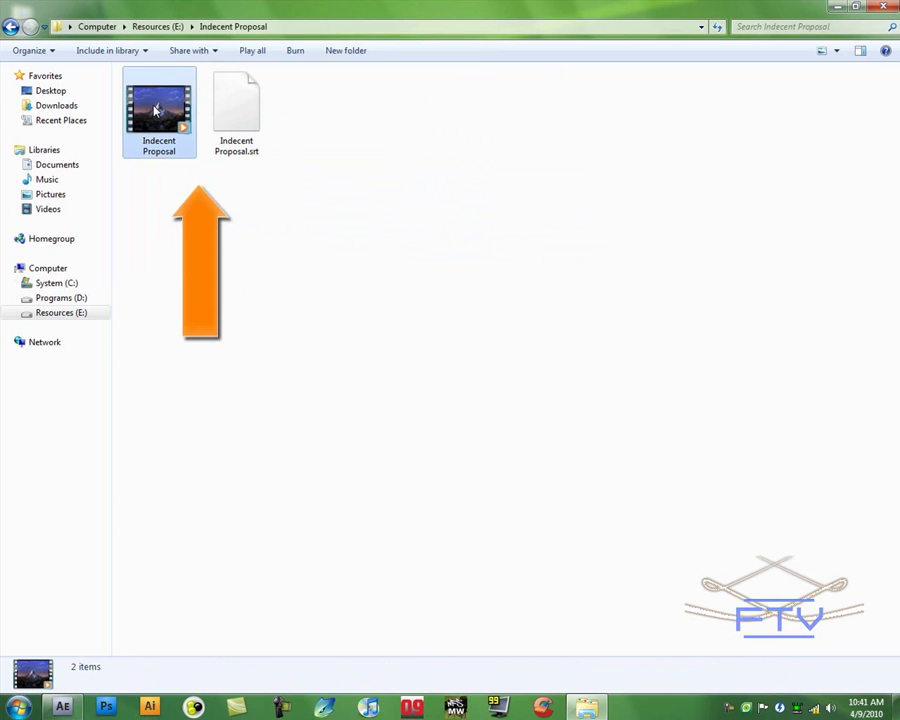
pyautogui.click(235, 119)
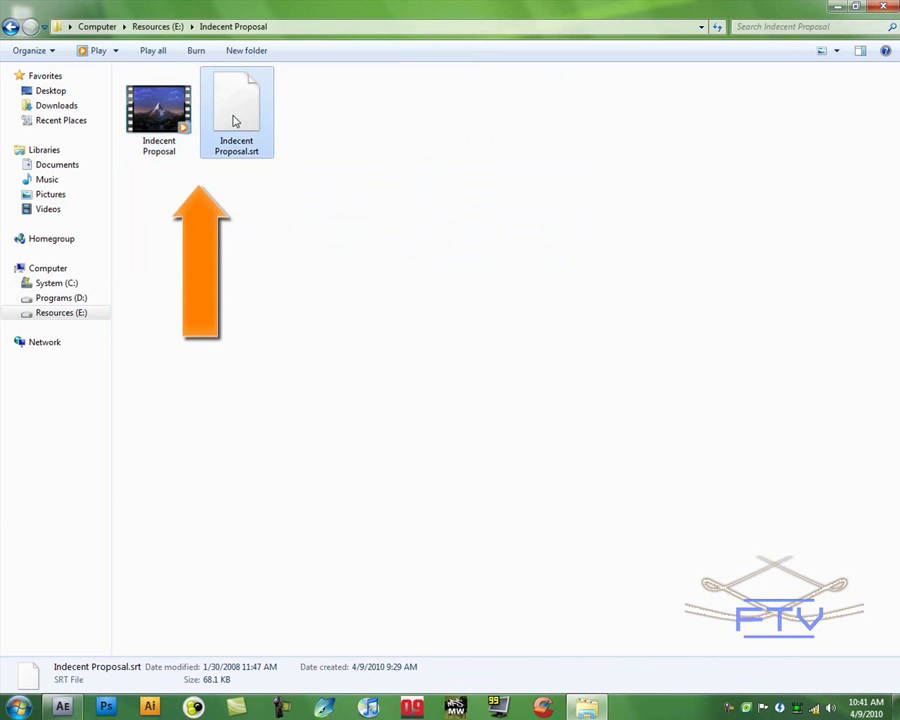
pyautogui.click(130, 112)
# Check the Indecent Proposal video's length and frame details
pyautogui.moveTo(232, 112)
pyautogui.mouseDown()
pyautogui.moveTo(337, 107)
pyautogui.moveTo(213, 78)
pyautogui.moveTo(180, 85)
pyautogui.moveTo(167, 112)
pyautogui.moveTo(180, 112)
pyautogui.moveTo(150, 125)
pyautogui.moveTo(168, 115)
pyautogui.mouseUp()
pyautogui.click(272, 192)
pyautogui.moveTo(276, 215); pyautogui.dragTo(168, 72)
pyautogui.click(162, 117)
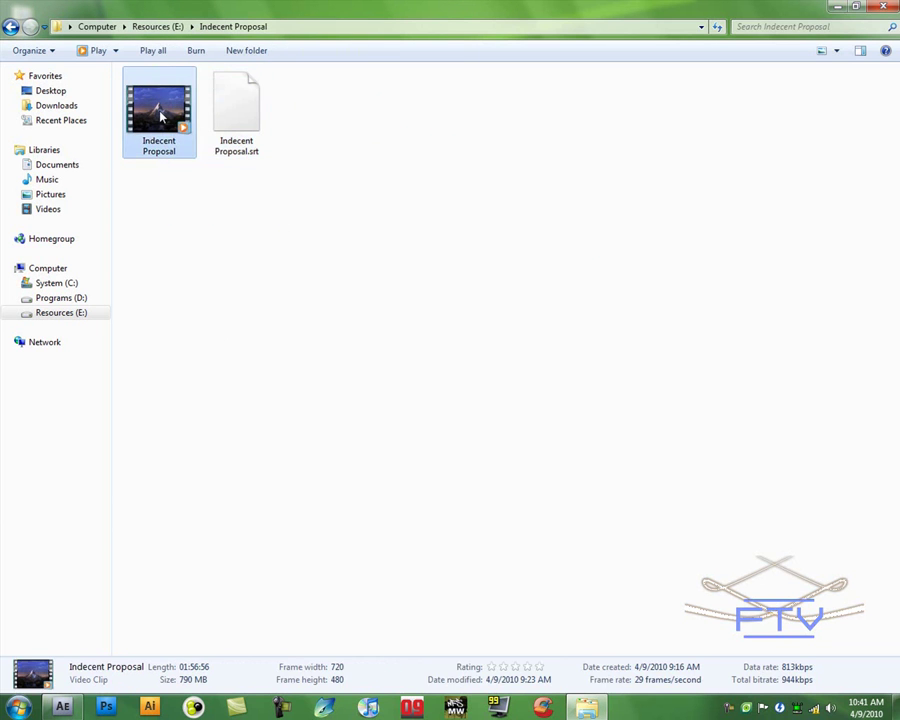
pyautogui.click(257, 230)
pyautogui.click(125, 146)
# Minimize the folder window and move the Embed Subtitles folder higher on the desktop
pyautogui.click(838, 7)
pyautogui.moveTo(394, 254)
pyautogui.mouseDown()
pyautogui.moveTo(410, 210)
pyautogui.moveTo(396, 186)
pyautogui.mouseUp()
pyautogui.moveTo(340, 122)
pyautogui.mouseDown()
pyautogui.moveTo(442, 211)
pyautogui.moveTo(454, 225)
pyautogui.moveTo(447, 229)
pyautogui.mouseUp()
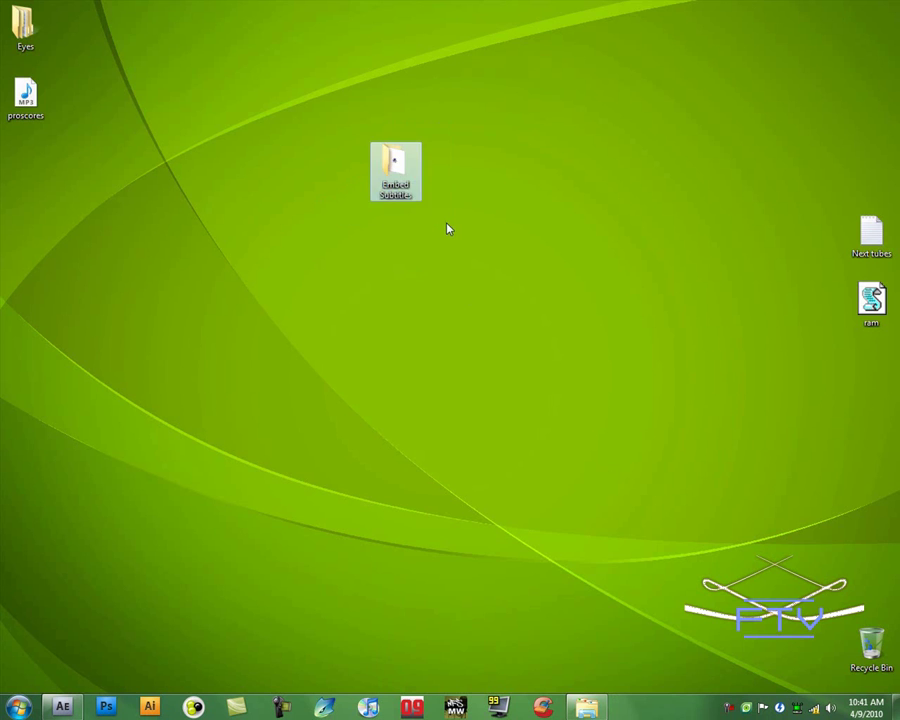
# Open the Embed Subtitles folder and look over DivXLand_MediaSub_207, subtitler-2_4 and VirtualDub-1.9.8
pyautogui.doubleClick(402, 165)
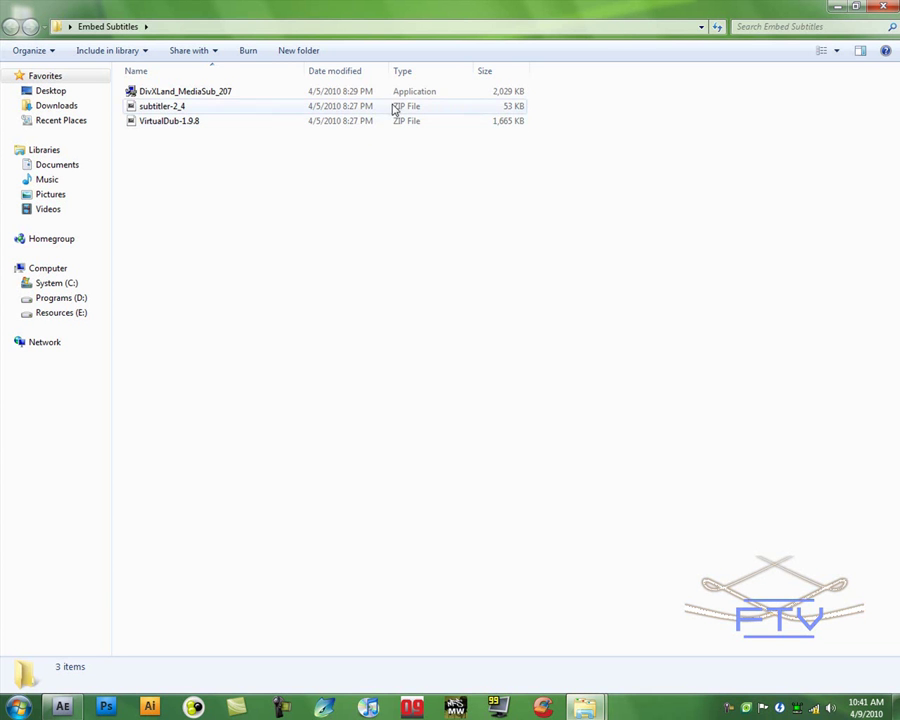
pyautogui.click(230, 96)
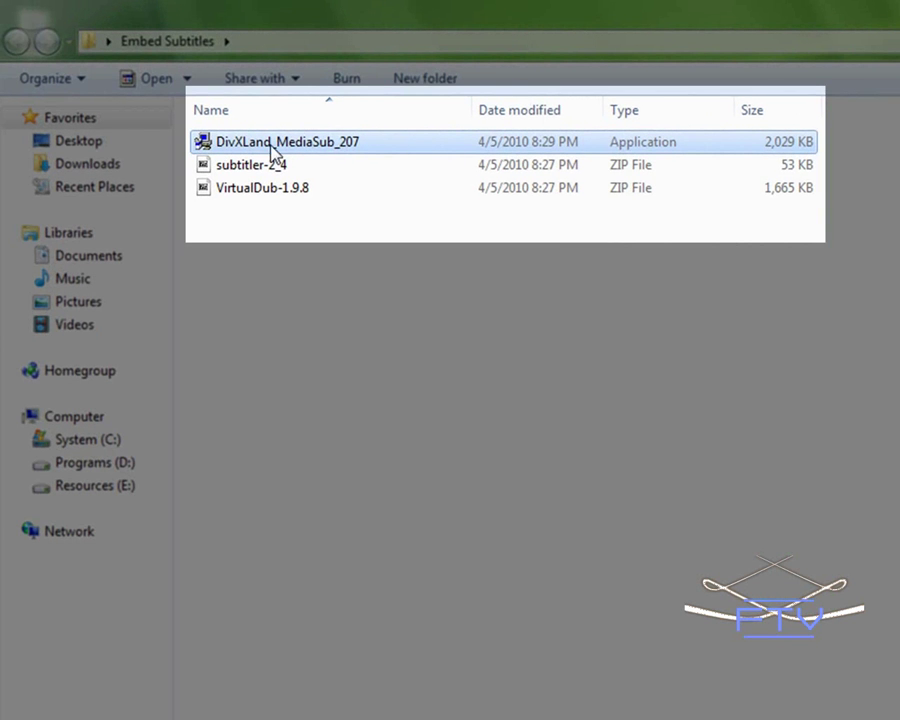
pyautogui.click(207, 170)
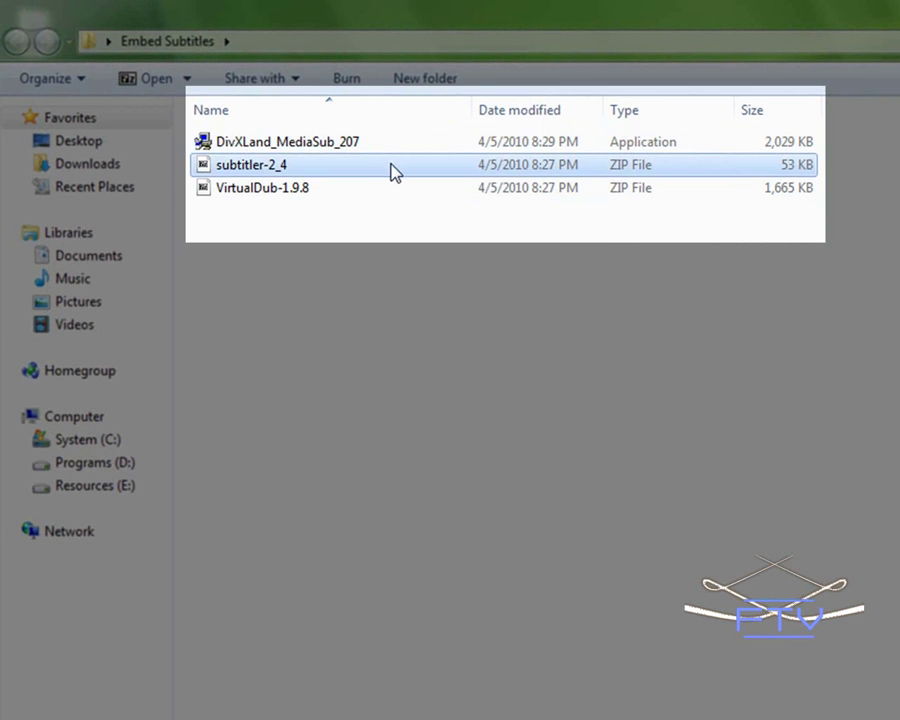
pyautogui.click(290, 194)
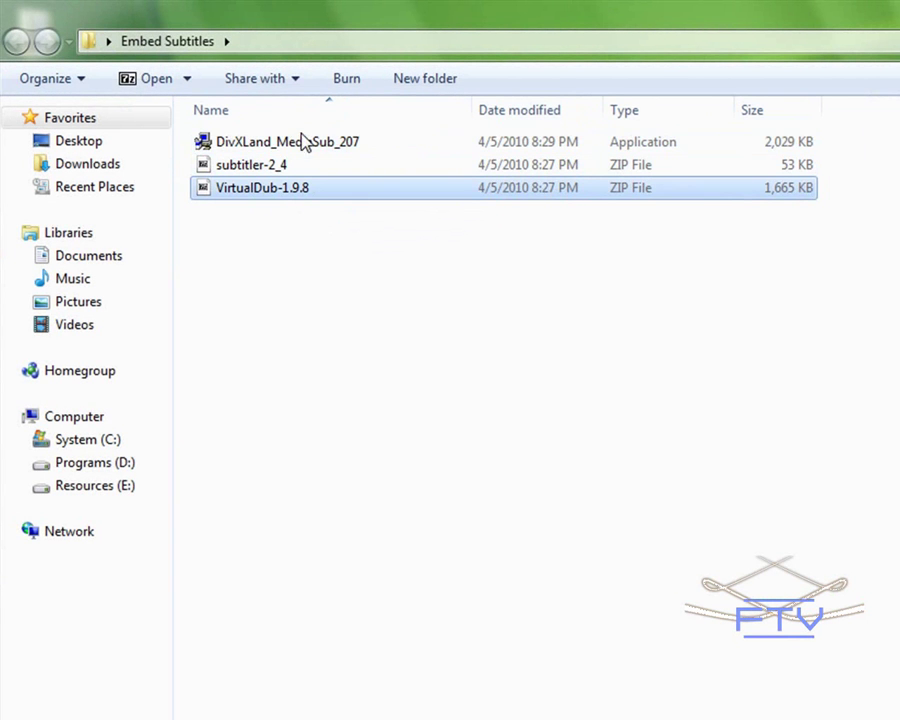
# Run the DivXLand_MediaSub_207 installer with the install path changed to drive D:
pyautogui.doubleClick(280, 148)
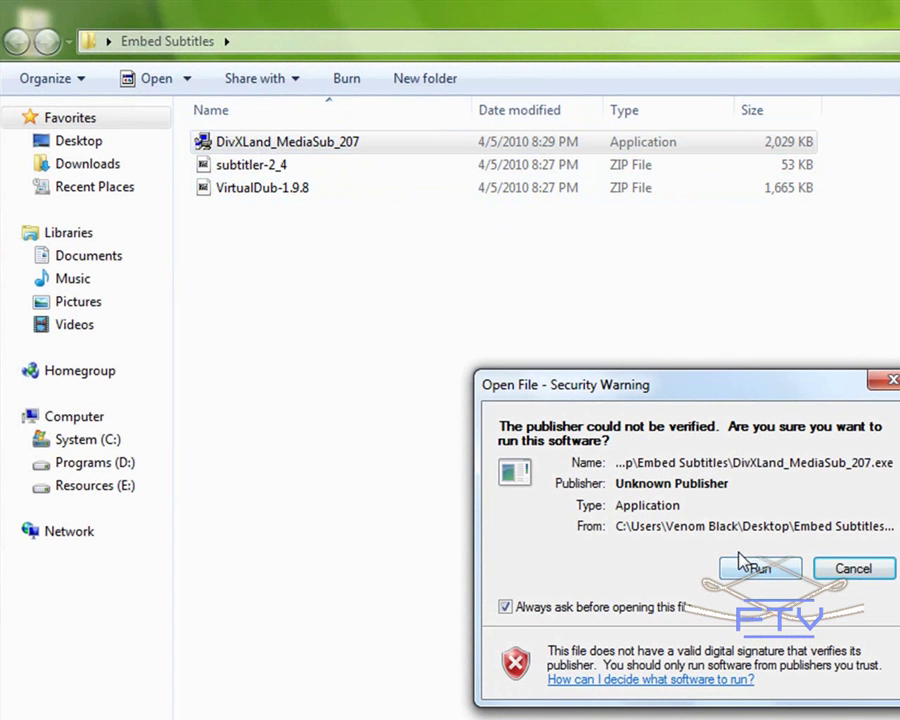
pyautogui.click(752, 569)
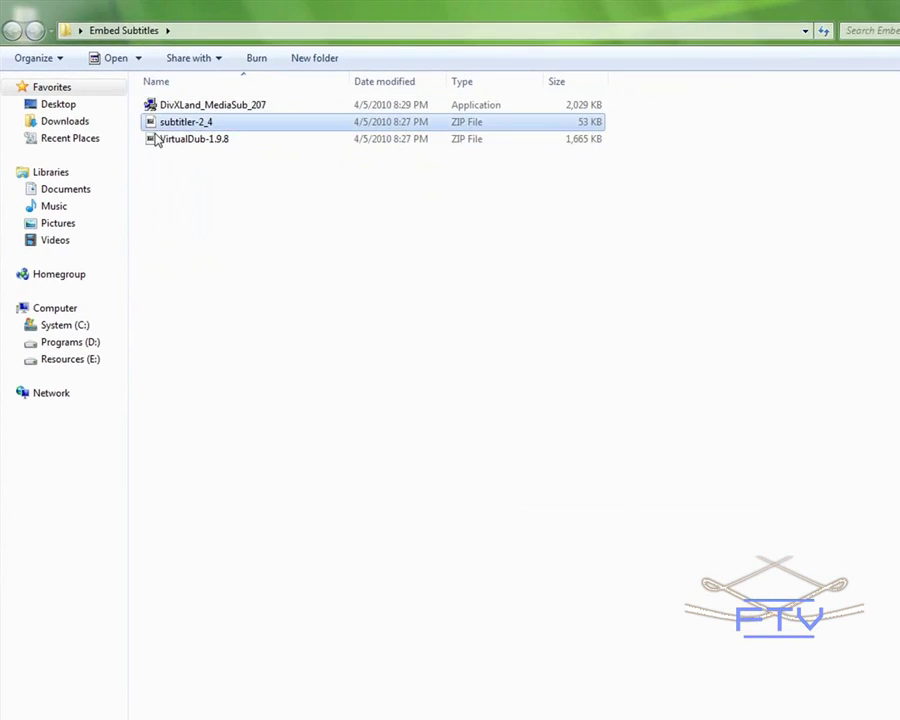
pyautogui.rightClick(295, 183)
pyautogui.click(446, 216)
pyautogui.click(552, 468)
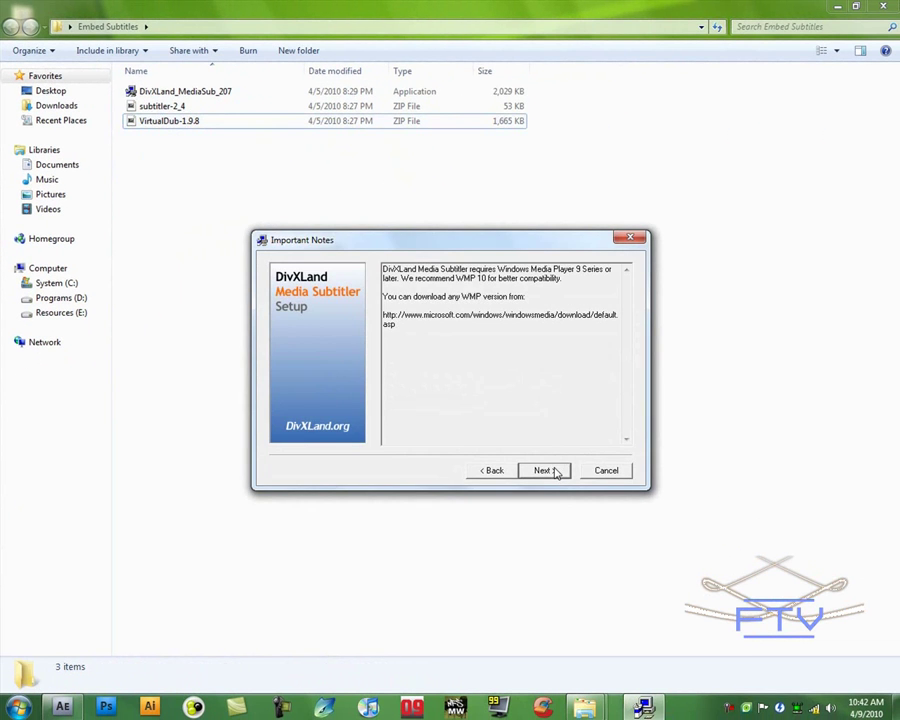
pyautogui.click(553, 471)
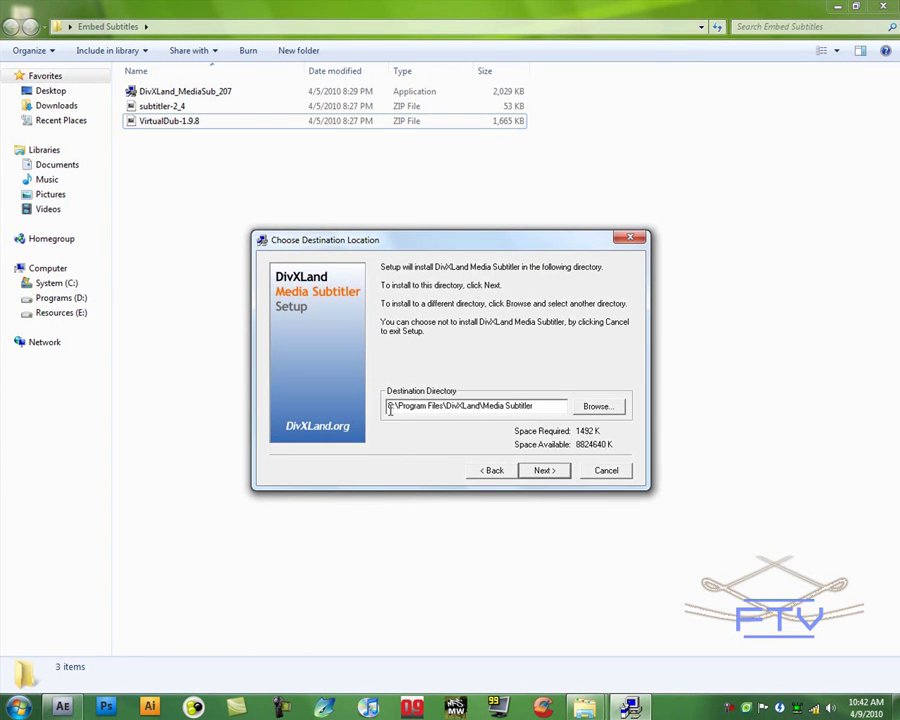
pyautogui.press('Delete')
pyautogui.press('Delete')
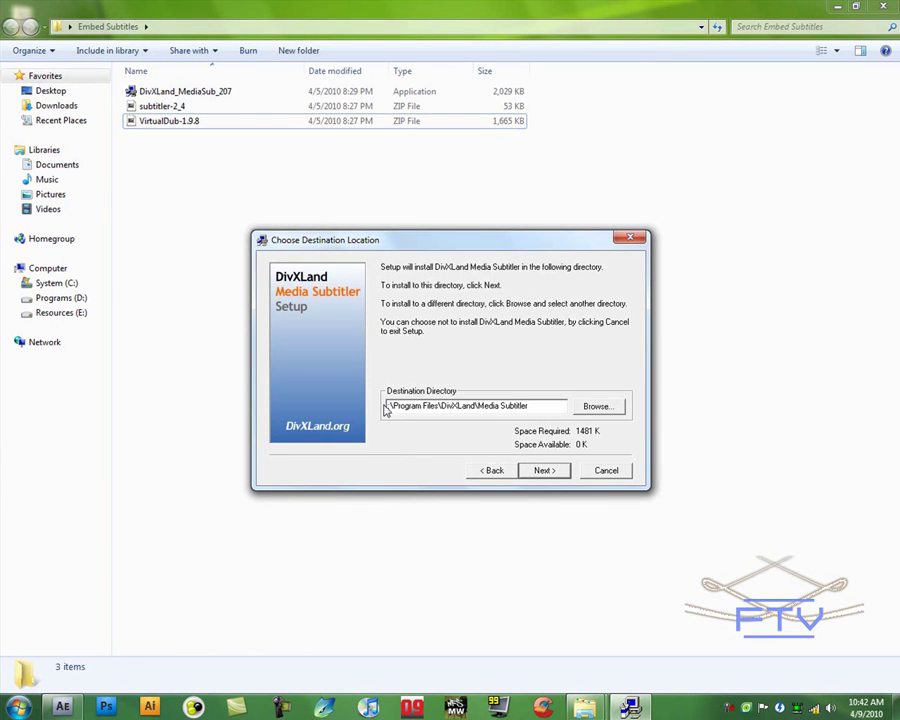
pyautogui.write('D')
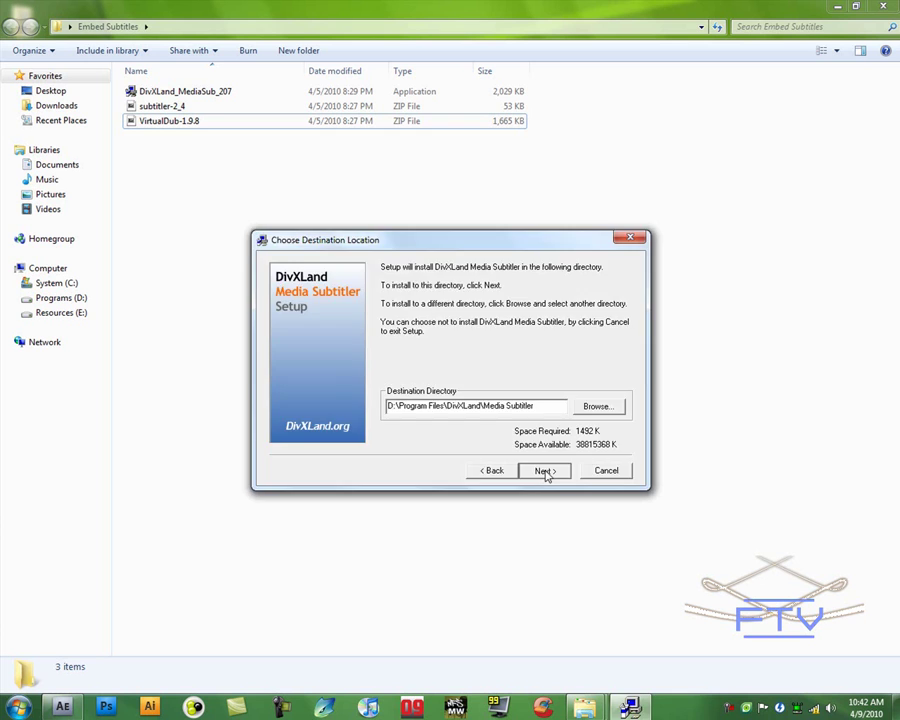
pyautogui.click(545, 473)
# Extract VirtualDub-1.9.8.zip with 7-Zip into a VirtualDub-1.9.8 folder
pyautogui.click(172, 123)
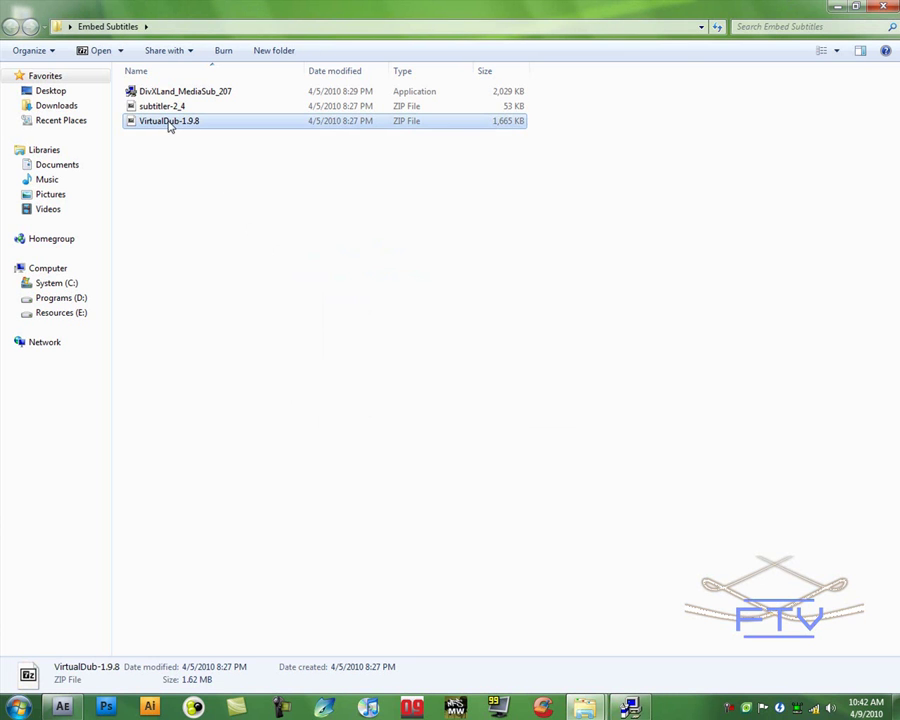
pyautogui.rightClick(170, 123)
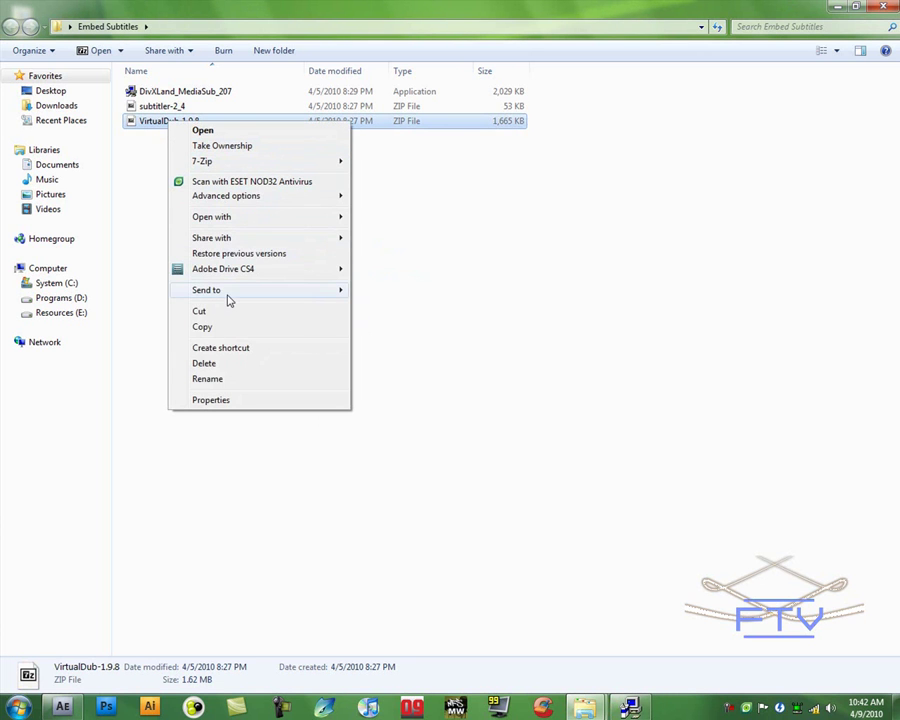
pyautogui.moveTo(268, 167)
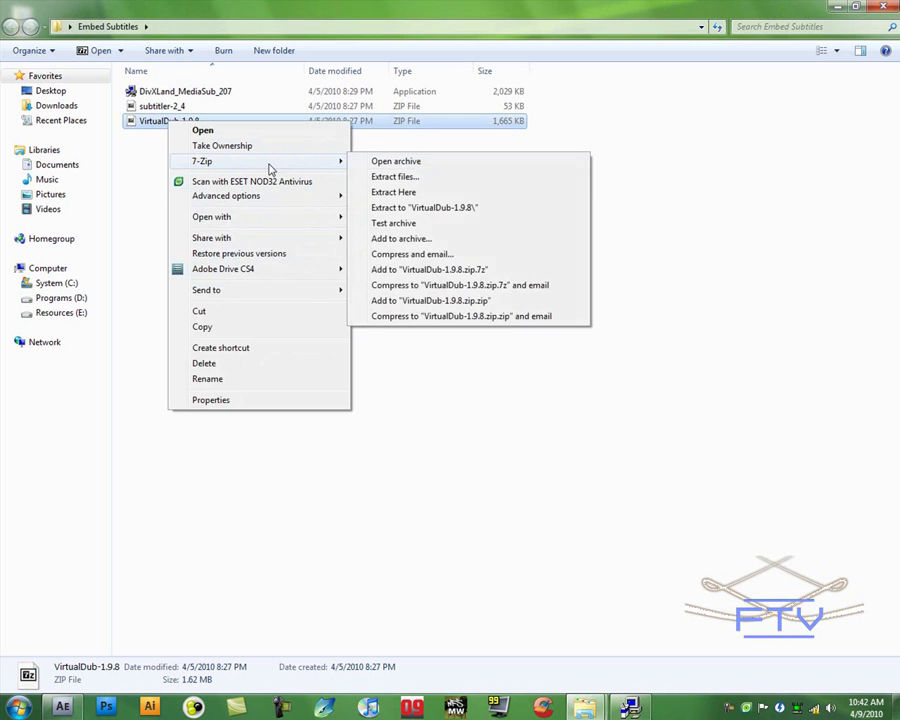
pyautogui.click(463, 213)
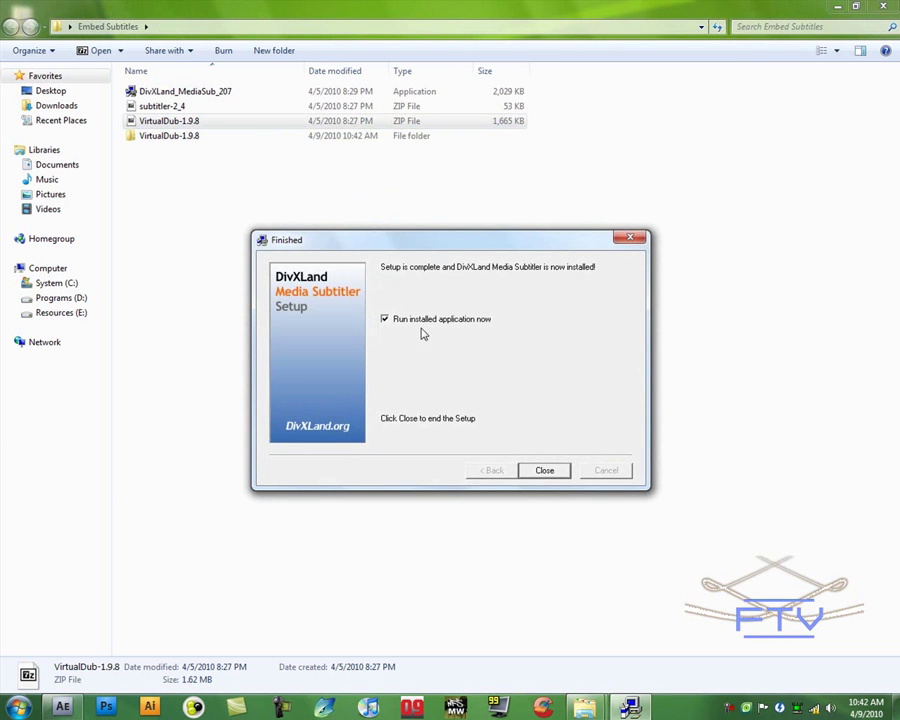
# Finish the DivXLand setup and move the VirtualDub-1.9.8 folder onto the desktop
pyautogui.click(546, 473)
pyautogui.click(160, 182)
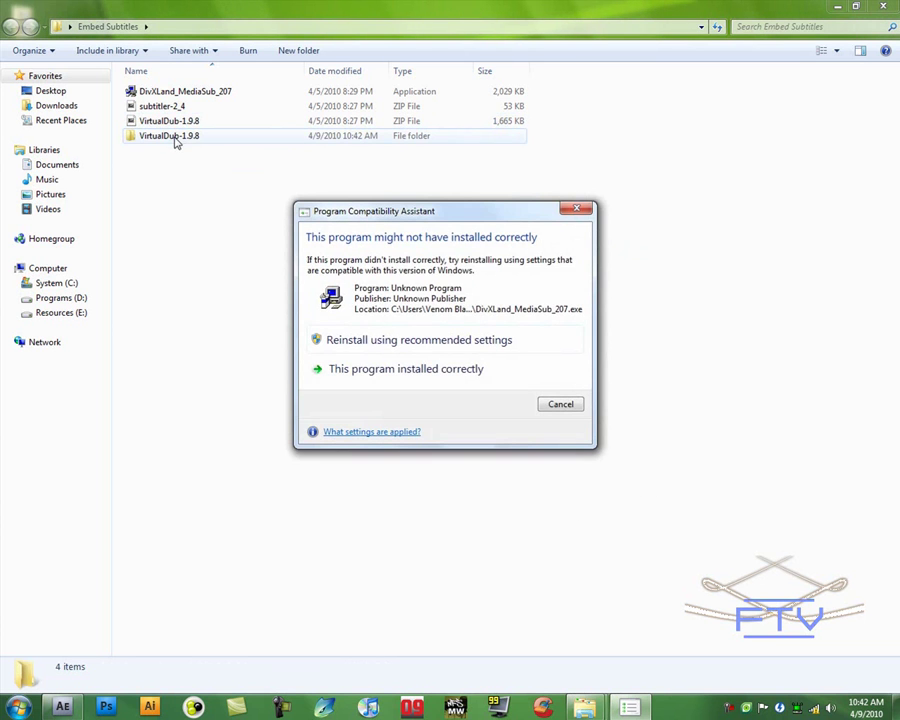
pyautogui.click(566, 378)
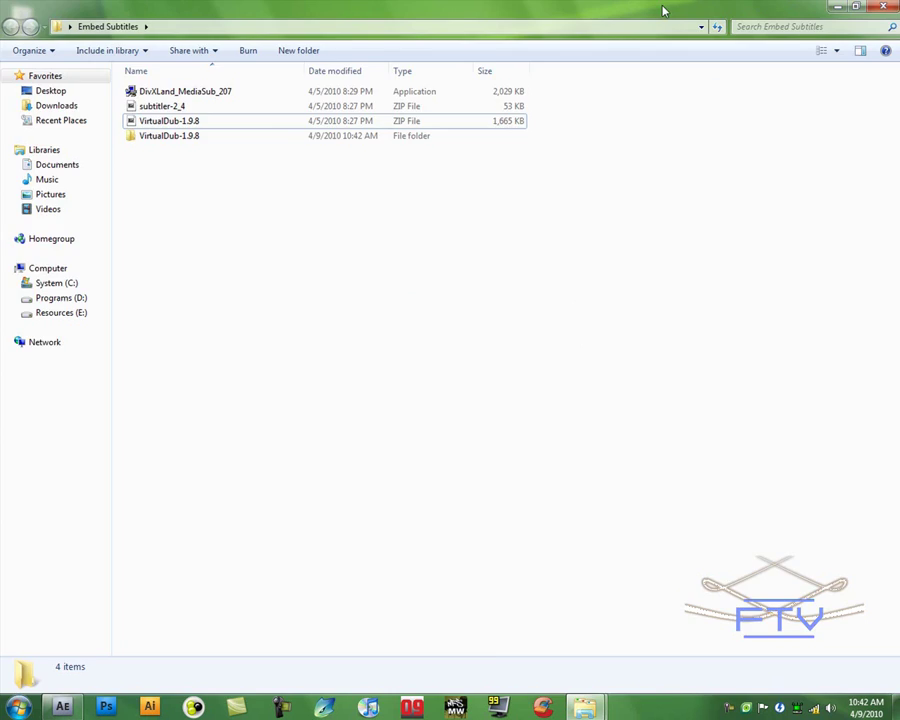
pyautogui.moveTo(662, 10)
pyautogui.mouseDown()
pyautogui.moveTo(773, 50)
pyautogui.moveTo(688, 84)
pyautogui.mouseUp()
pyautogui.moveTo(560, 202); pyautogui.dragTo(120, 330)
# Open subtitler-2_4.zip in 7-Zip and copy out all five of its files
pyautogui.click(562, 174)
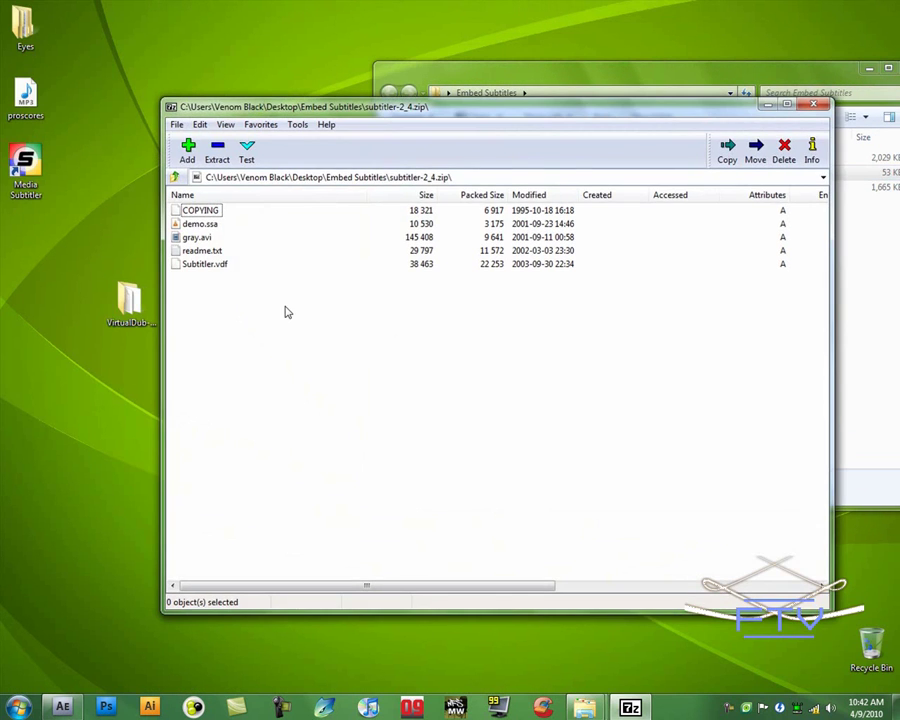
pyautogui.moveTo(279, 307); pyautogui.dragTo(200, 190)
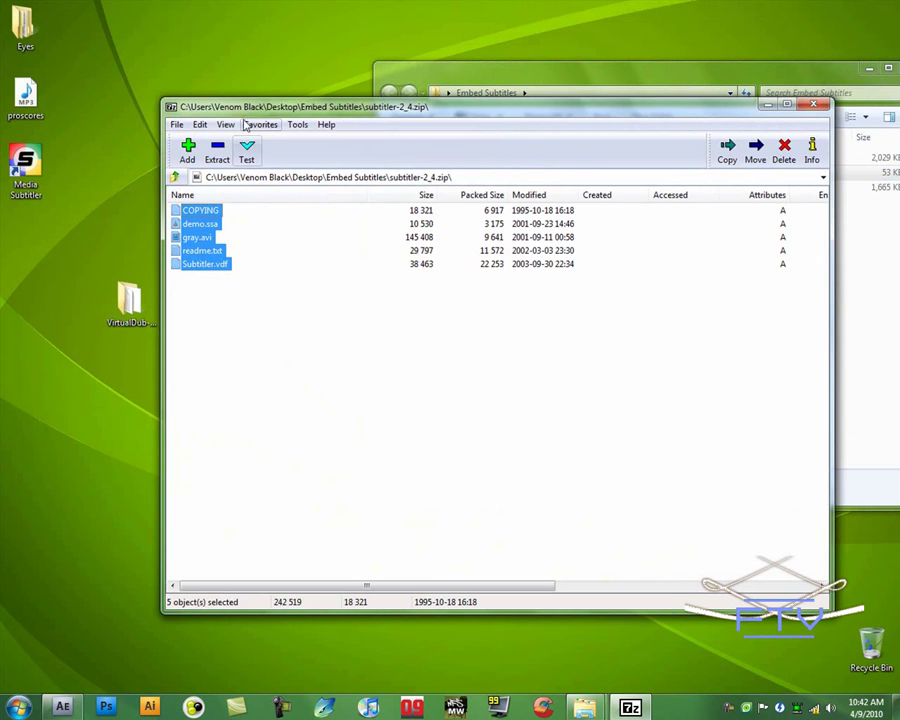
pyautogui.moveTo(244, 112); pyautogui.dragTo(294, 101)
pyautogui.rightClick(254, 228)
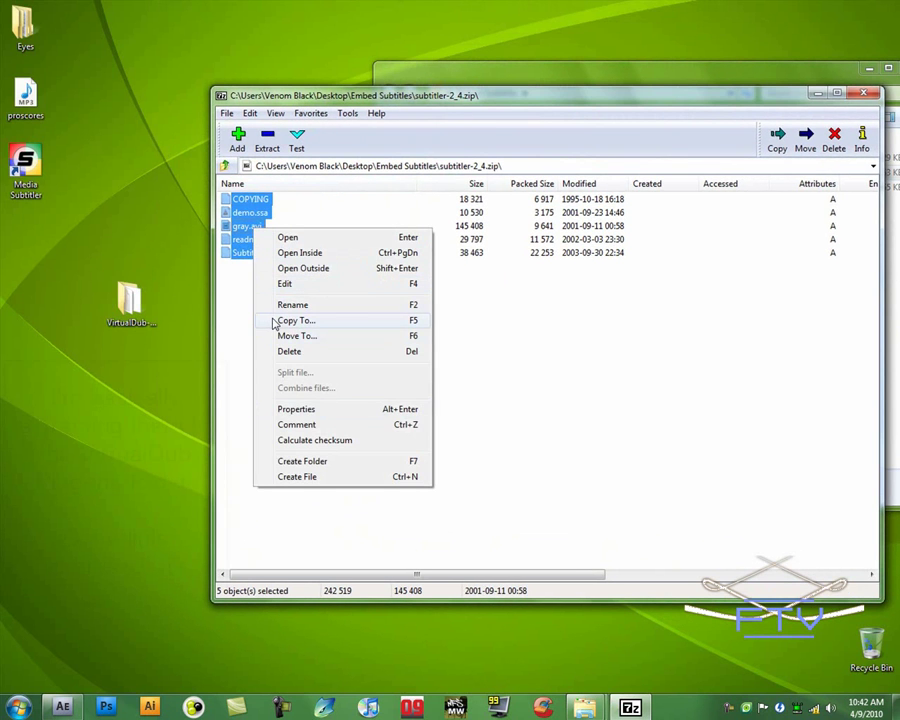
pyautogui.click(303, 321)
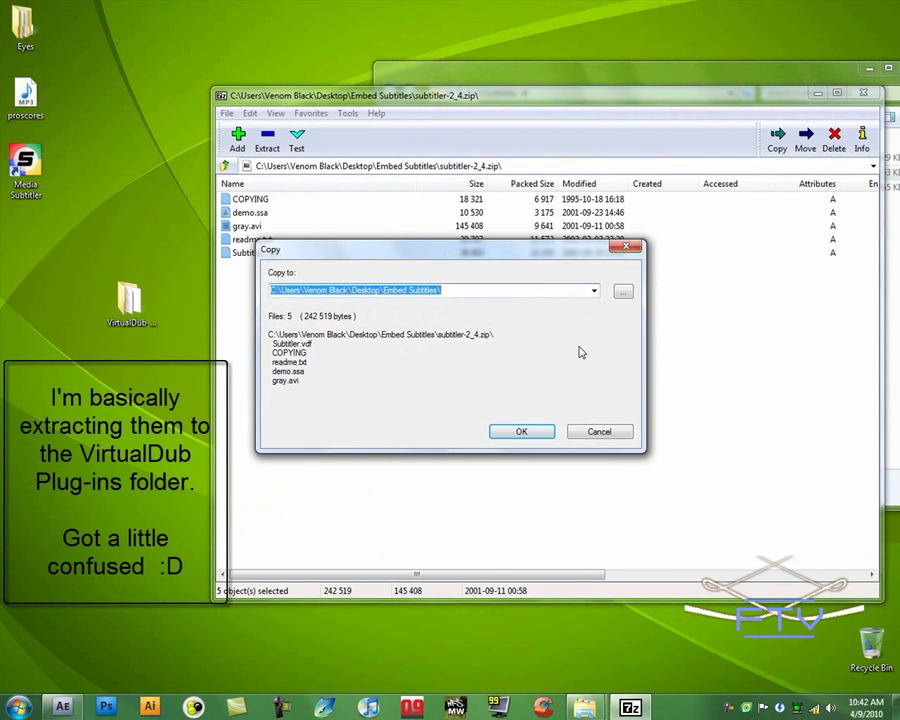
# Send the copied files to VirtualDub-1.9.8\plugins, replacing the existing readme
pyautogui.click(623, 292)
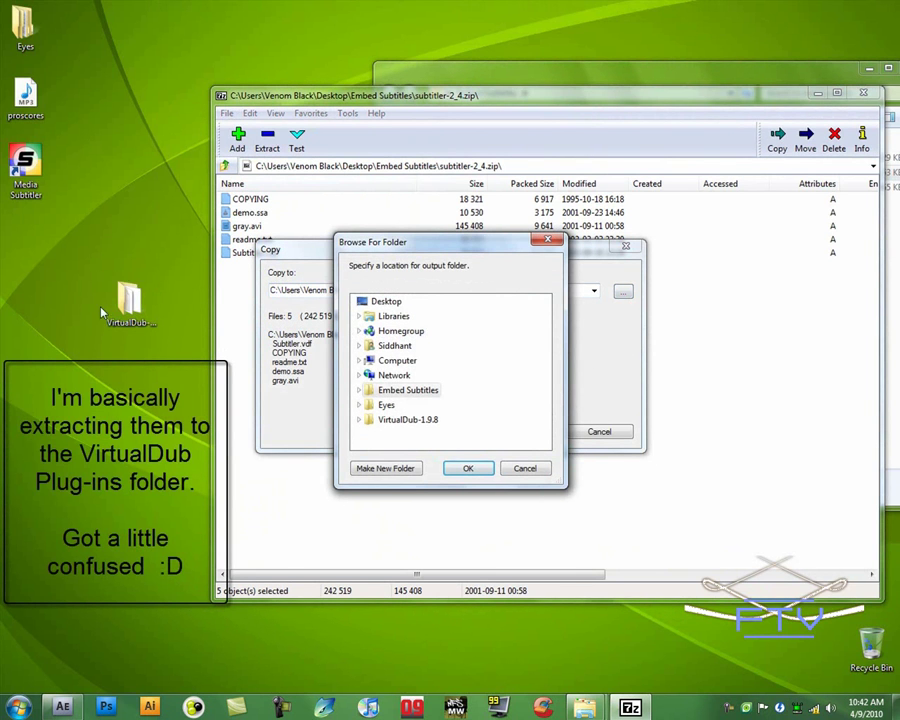
pyautogui.click(408, 423)
pyautogui.scroll(-1, 547, 388)
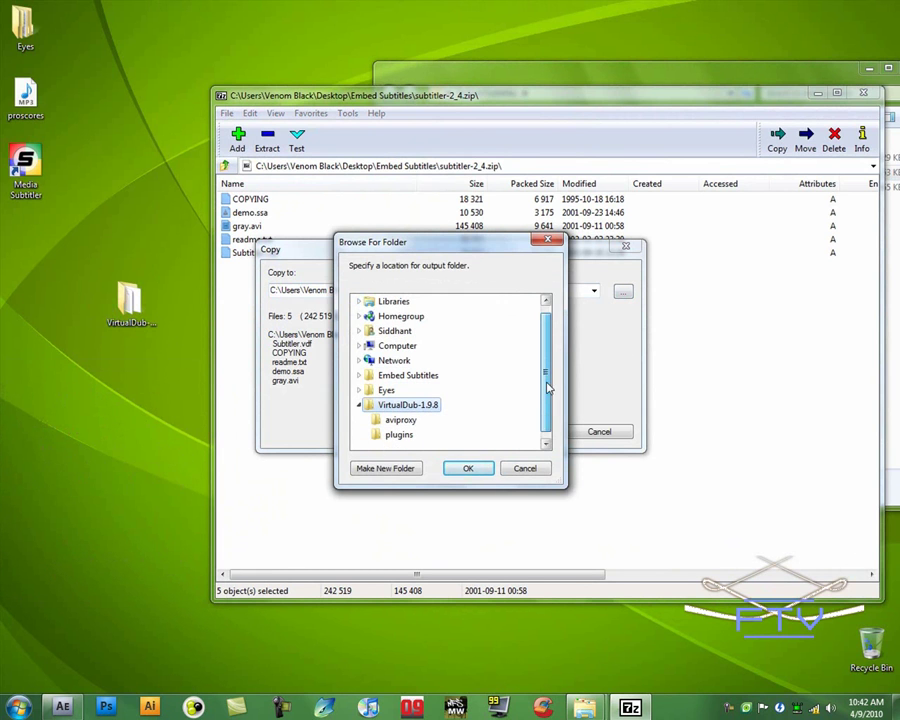
pyautogui.click(398, 434)
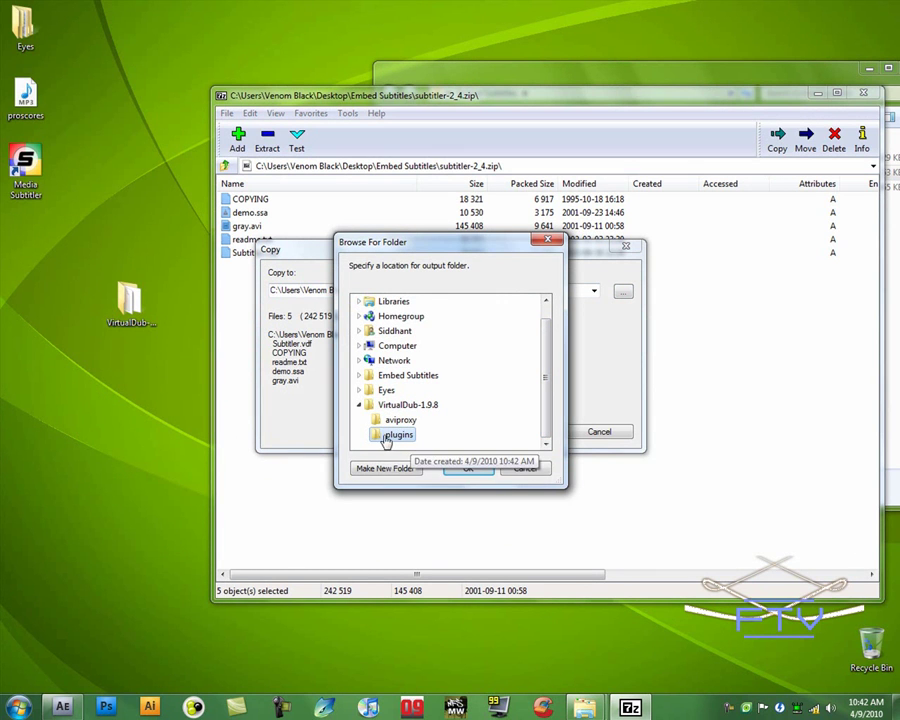
pyautogui.click(477, 470)
pyautogui.click(524, 431)
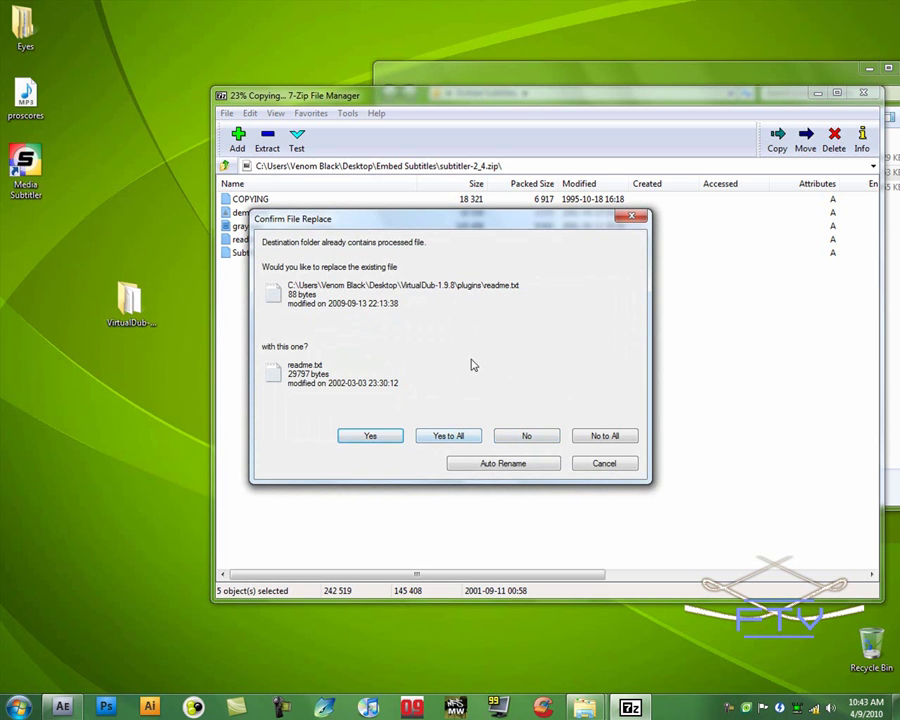
pyautogui.click(451, 437)
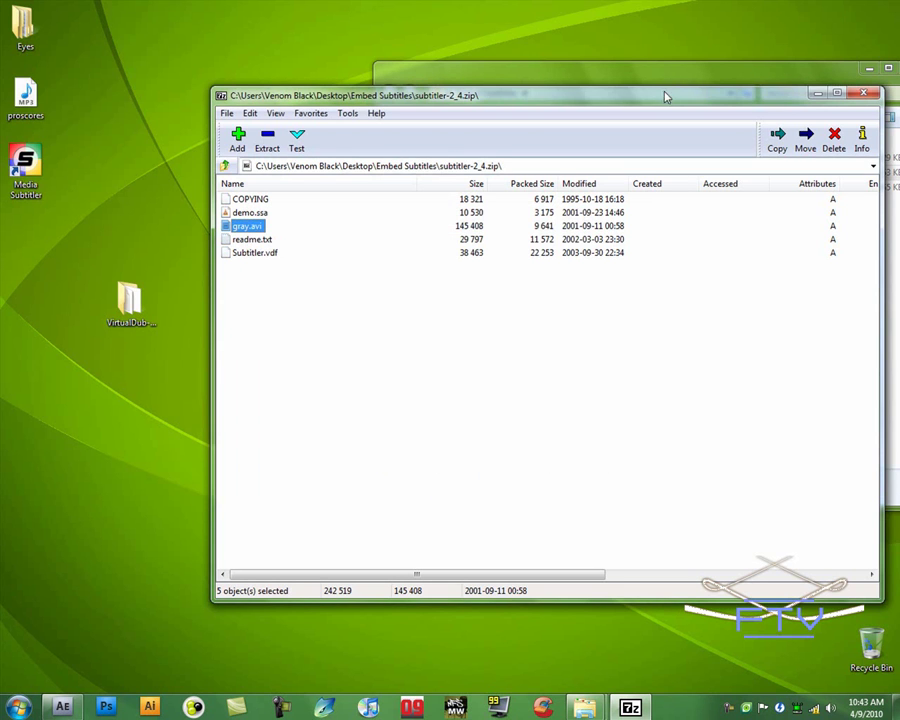
# Close 7-Zip and check the subtitler files in the VirtualDub-1.9.8 plugins folder
pyautogui.moveTo(665, 96); pyautogui.dragTo(614, 97)
pyautogui.click(808, 94)
pyautogui.doubleClick(130, 300)
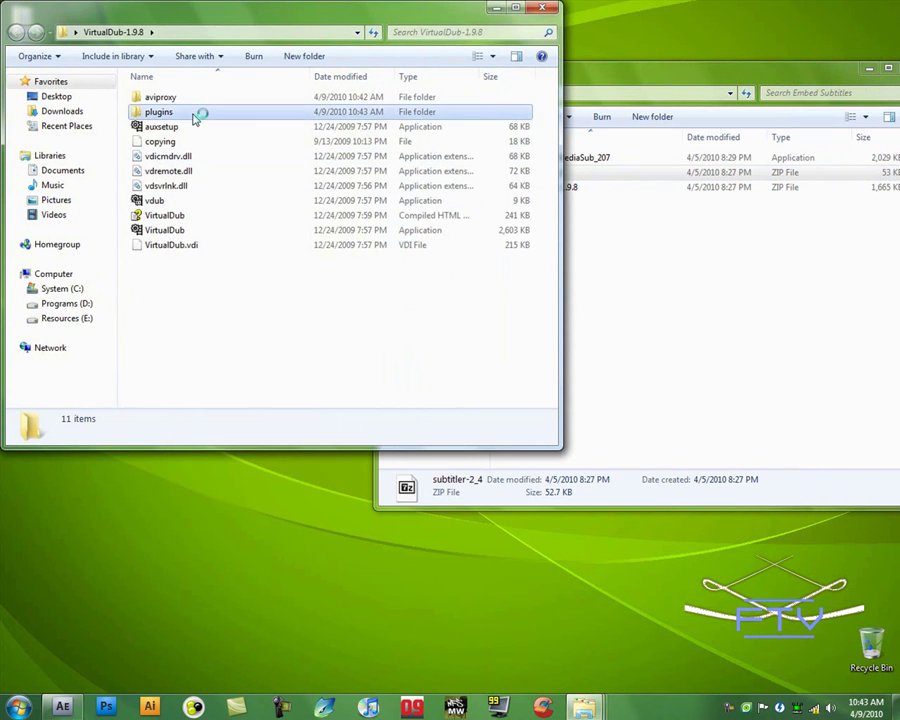
pyautogui.doubleClick(196, 112)
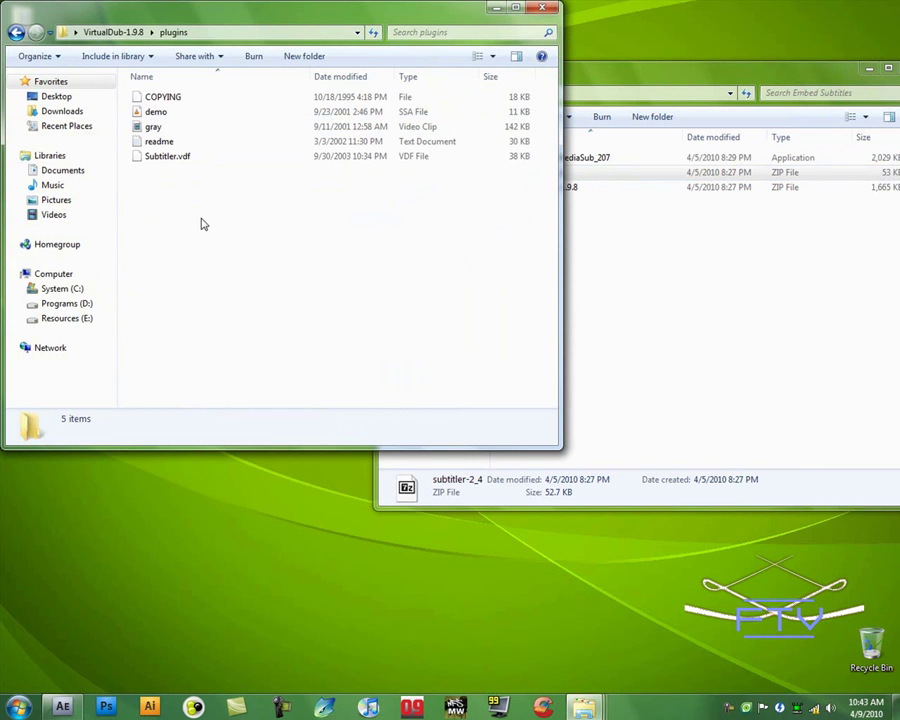
# Close the plugins and Embed Subtitles windows and shift the VirtualDub folder across the desktop
pyautogui.click(516, 10)
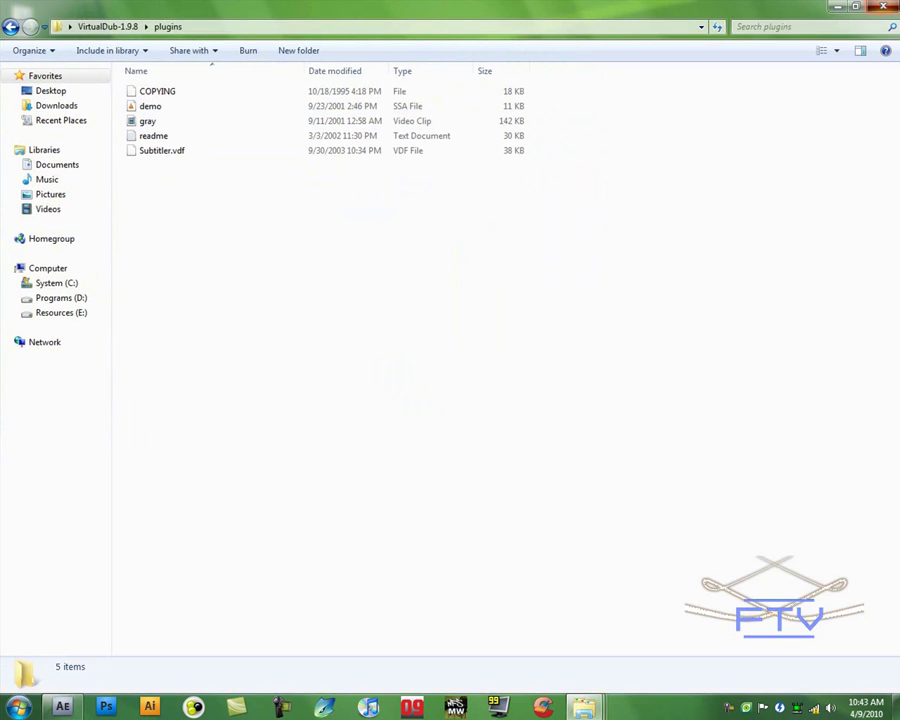
pyautogui.click(888, 8)
pyautogui.moveTo(730, 76); pyautogui.dragTo(578, 73)
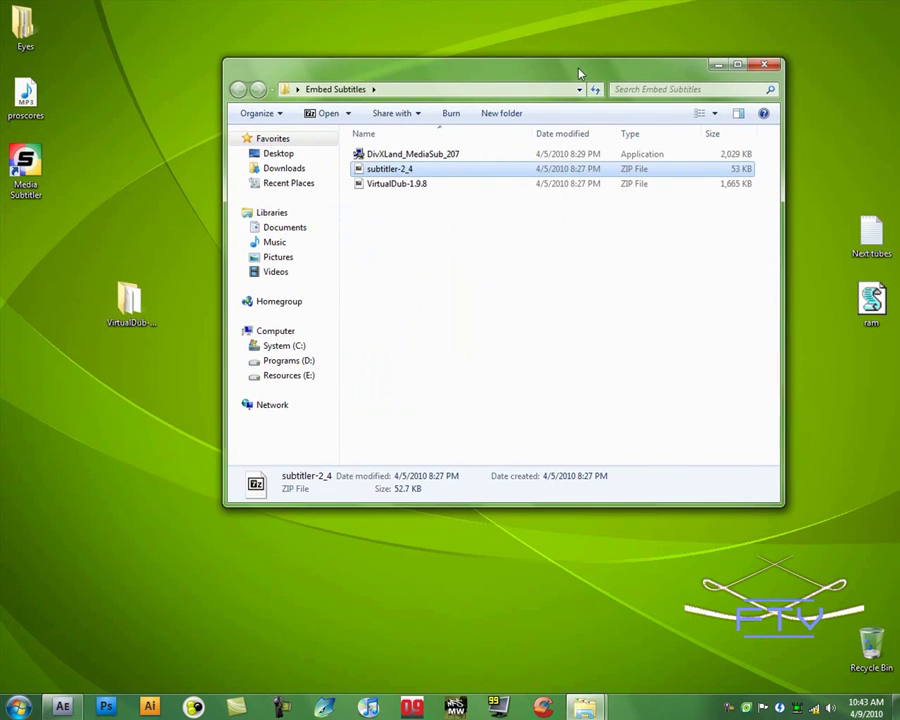
pyautogui.click(738, 65)
pyautogui.click(886, 8)
pyautogui.moveTo(129, 300); pyautogui.dragTo(340, 295)
# Load E:\Indecent Proposal\Indecent Proposal.avi through File > Open video
pyautogui.moveTo(19, 187)
pyautogui.mouseDown()
pyautogui.moveTo(45, 257)
pyautogui.moveTo(72, 257)
pyautogui.mouseUp()
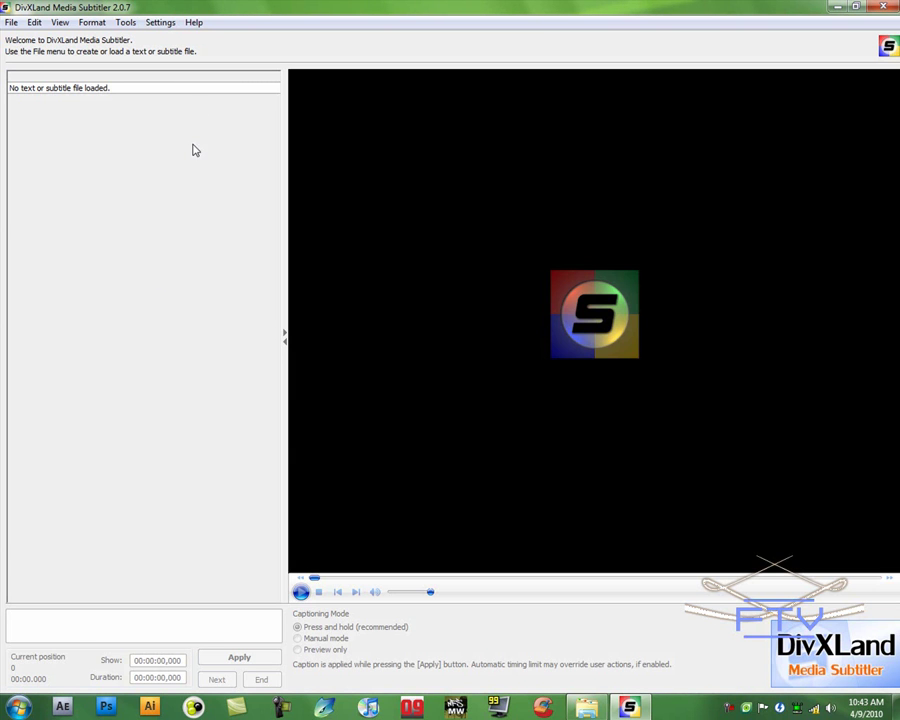
pyautogui.click(12, 22)
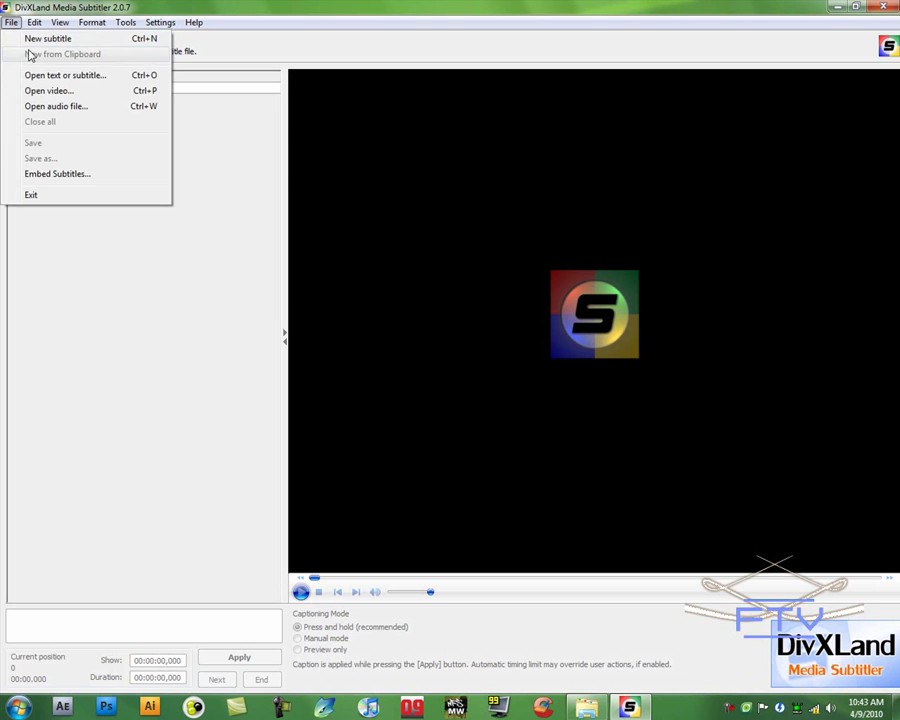
pyautogui.click(50, 91)
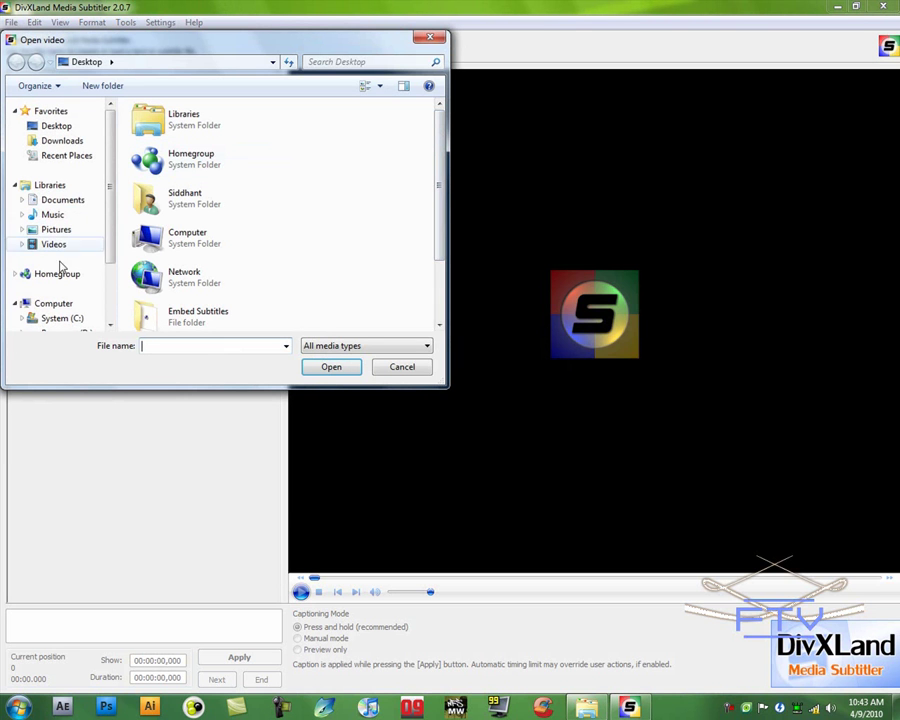
pyautogui.scroll(-3, 103, 263)
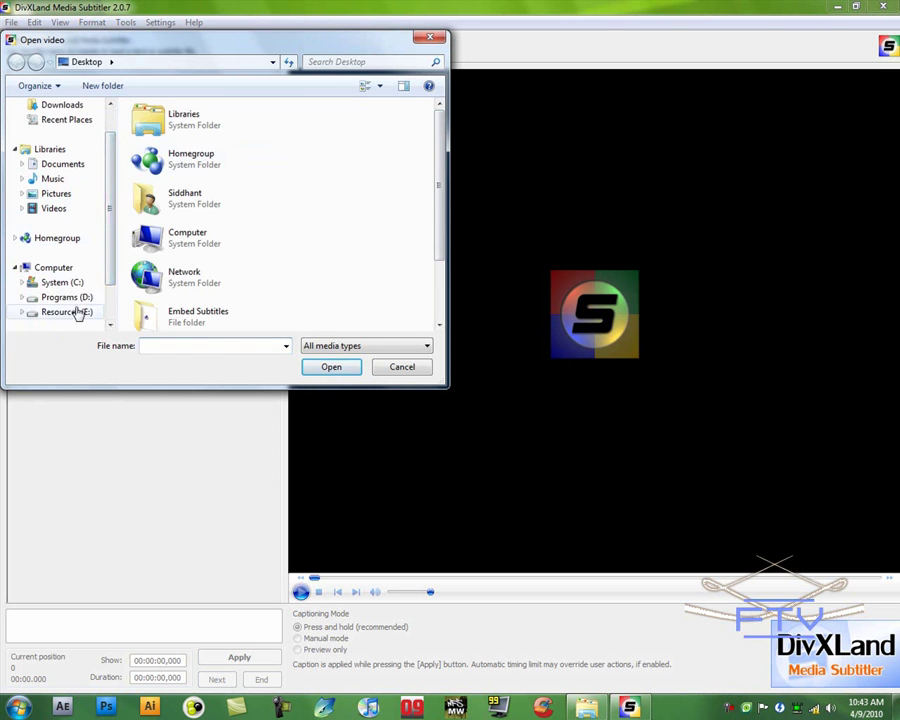
pyautogui.click(76, 310)
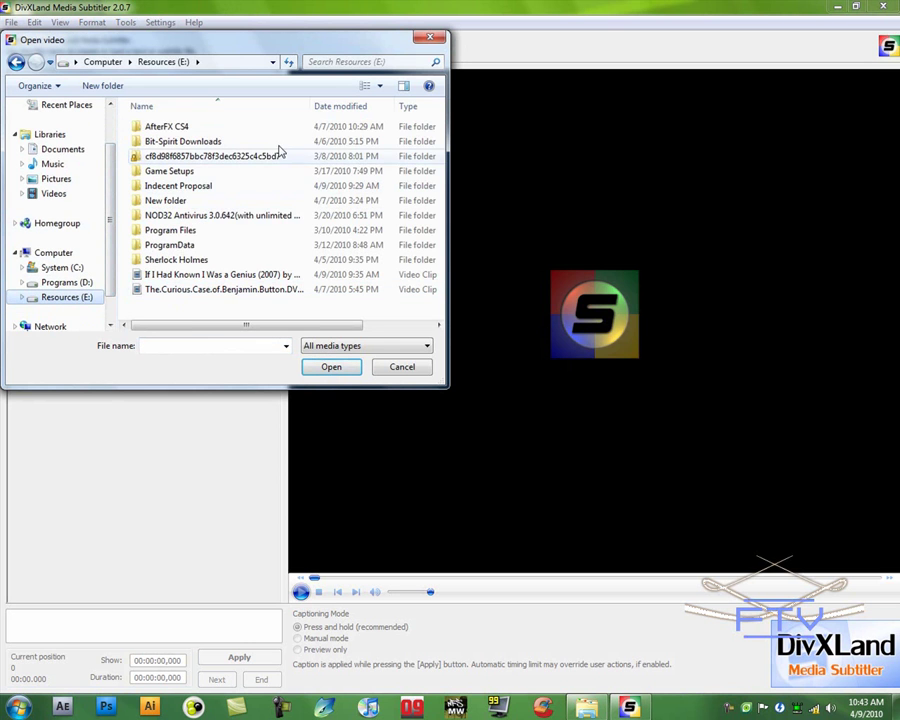
pyautogui.doubleClick(203, 187)
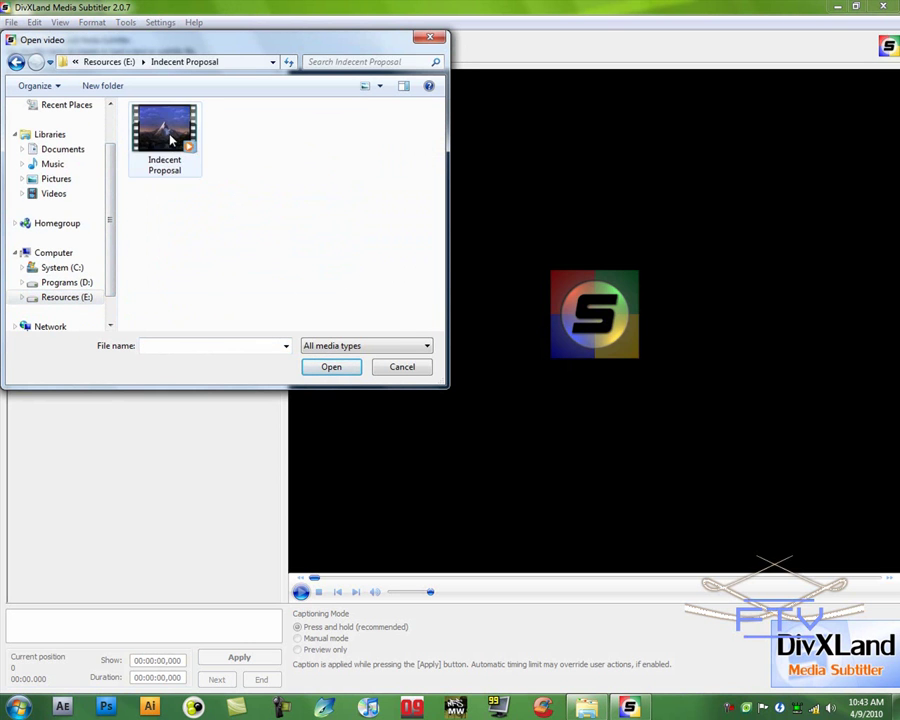
pyautogui.click(331, 367)
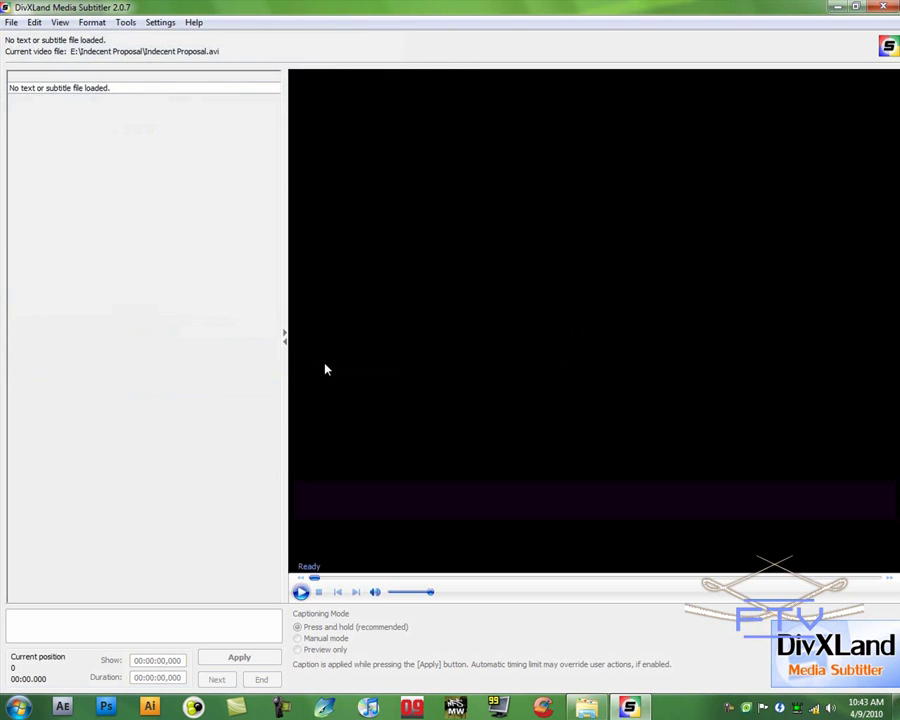
# Open Indecent Proposal.srt as the subtitle file and dismiss the Subtitle File Report
pyautogui.click(12, 22)
pyautogui.click(8, 36)
pyautogui.click(12, 22)
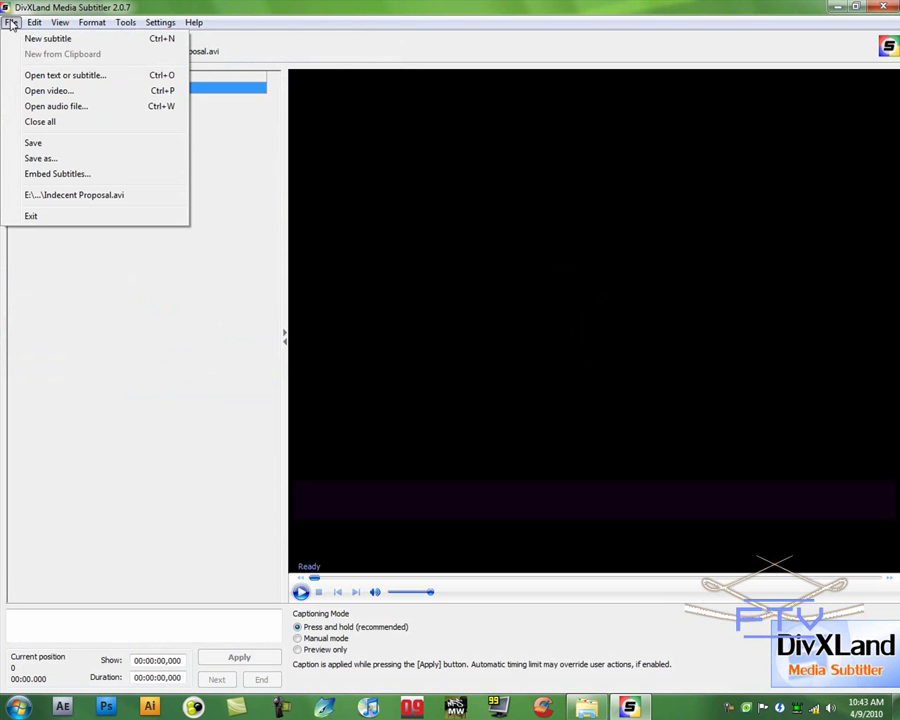
pyautogui.click(115, 76)
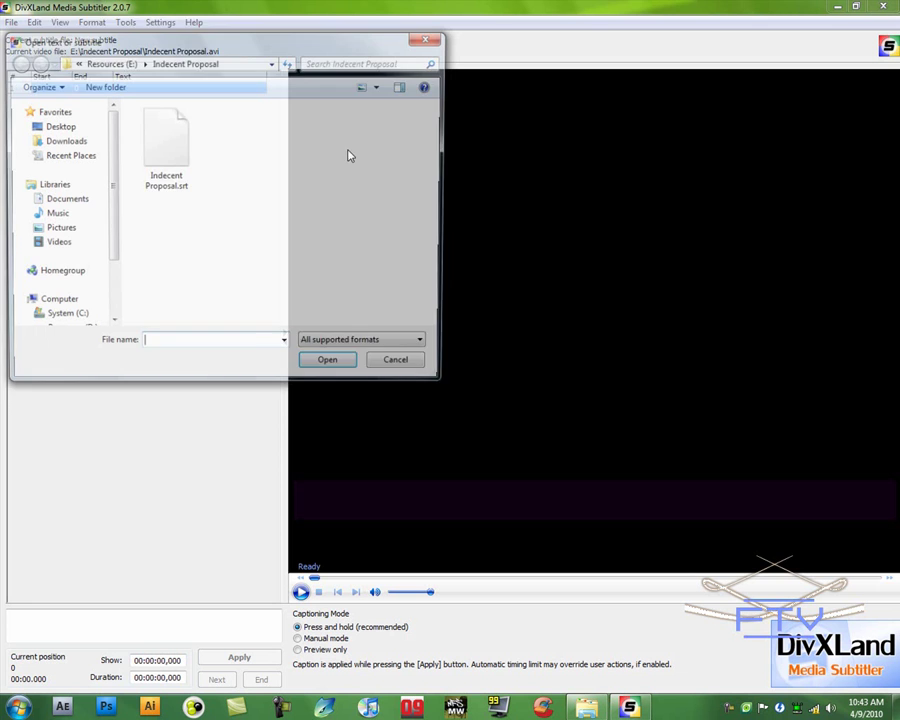
pyautogui.click(170, 136)
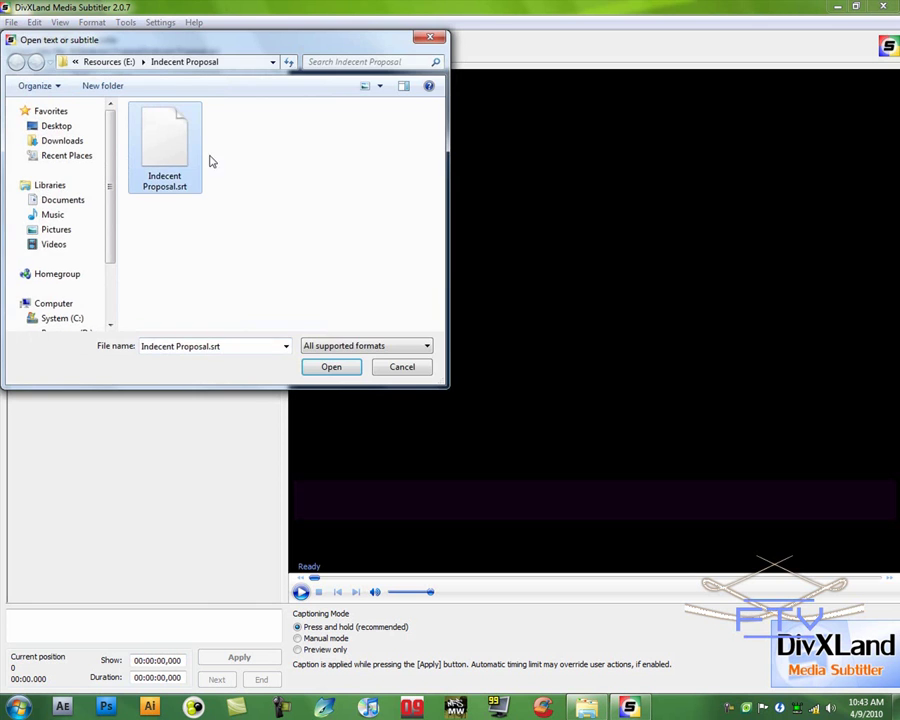
pyautogui.click(331, 367)
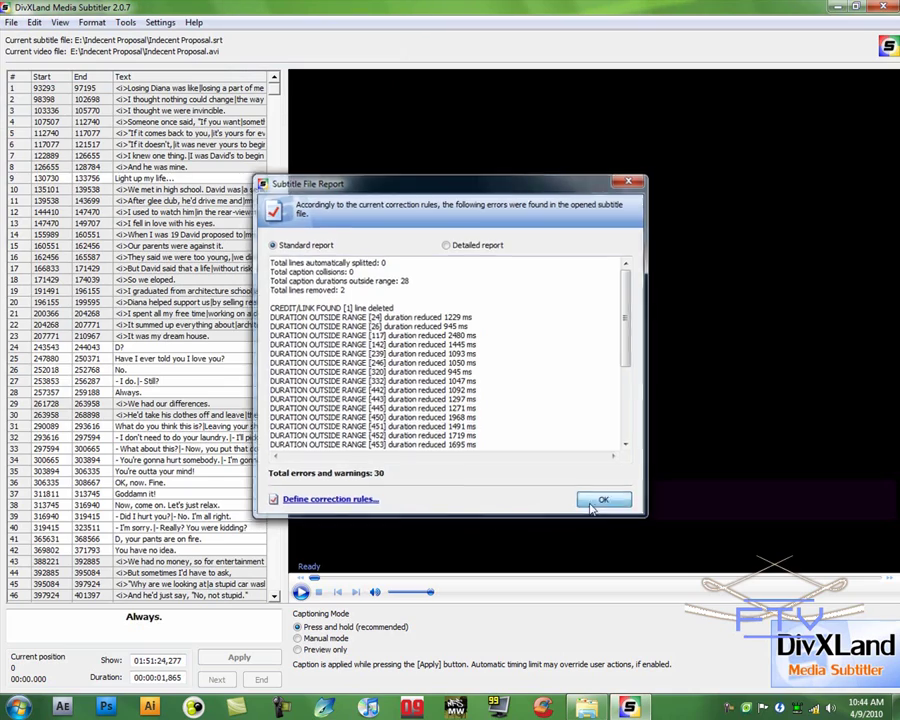
pyautogui.click(603, 502)
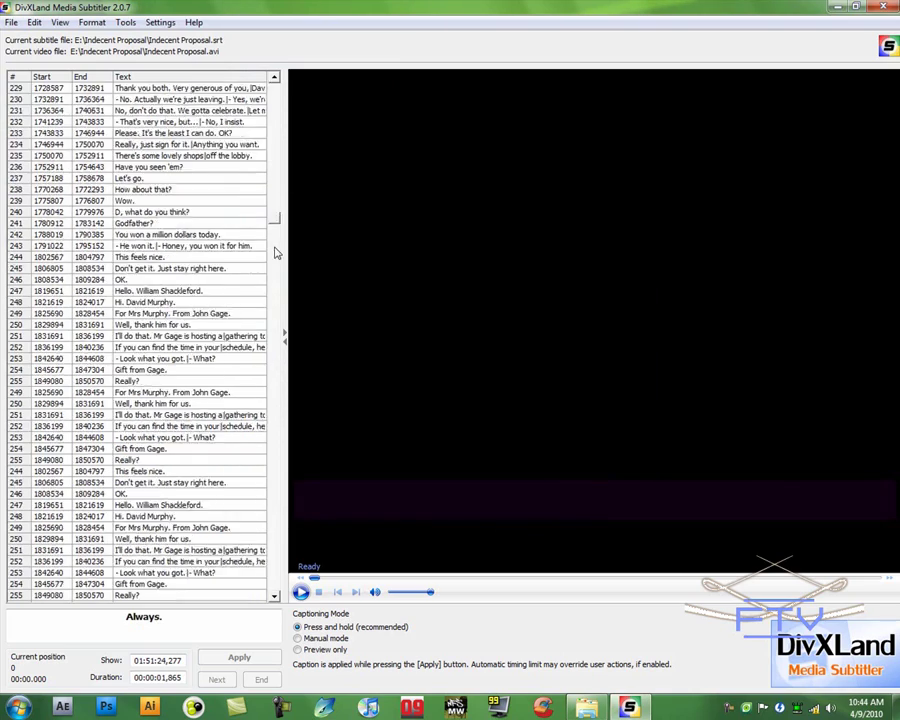
pyautogui.scroll(-20, 277, 253)
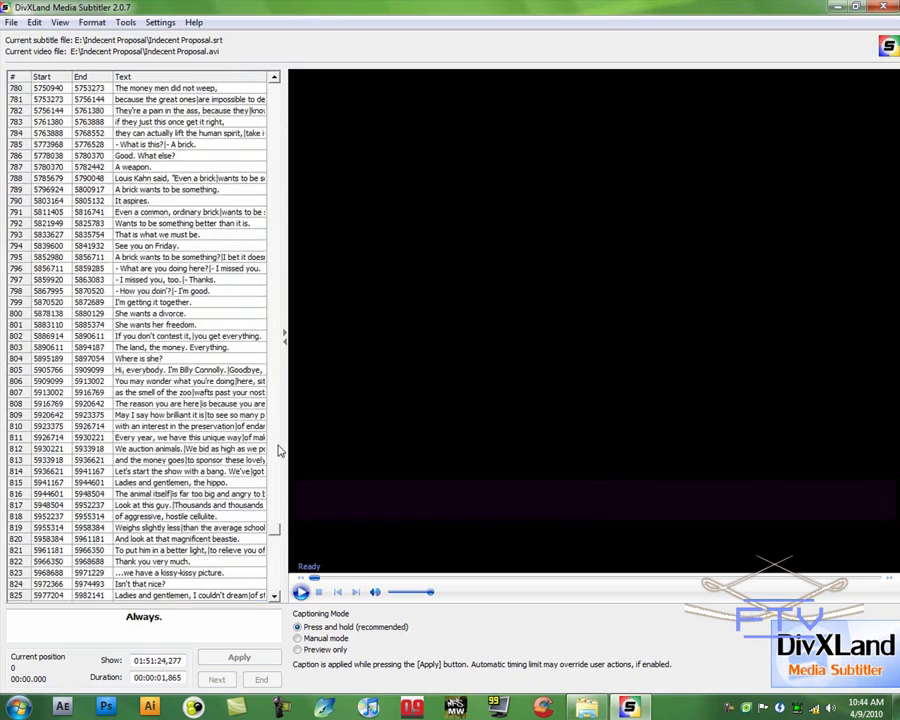
pyautogui.scroll(20, 280, 452)
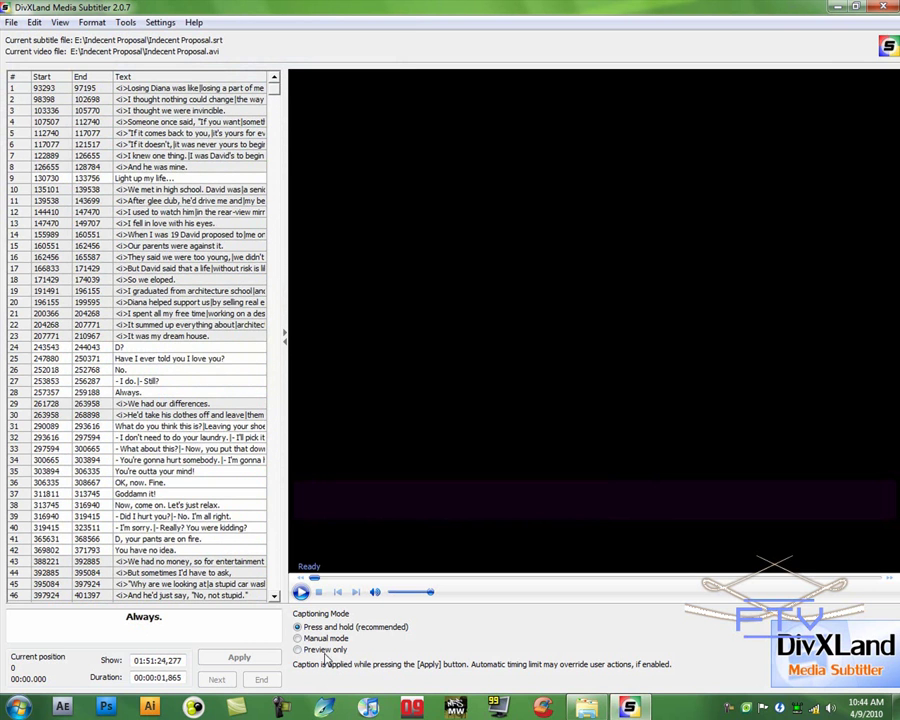
# Switch to Preview only mode and skip through the film to about 16:41
pyautogui.click(301, 592)
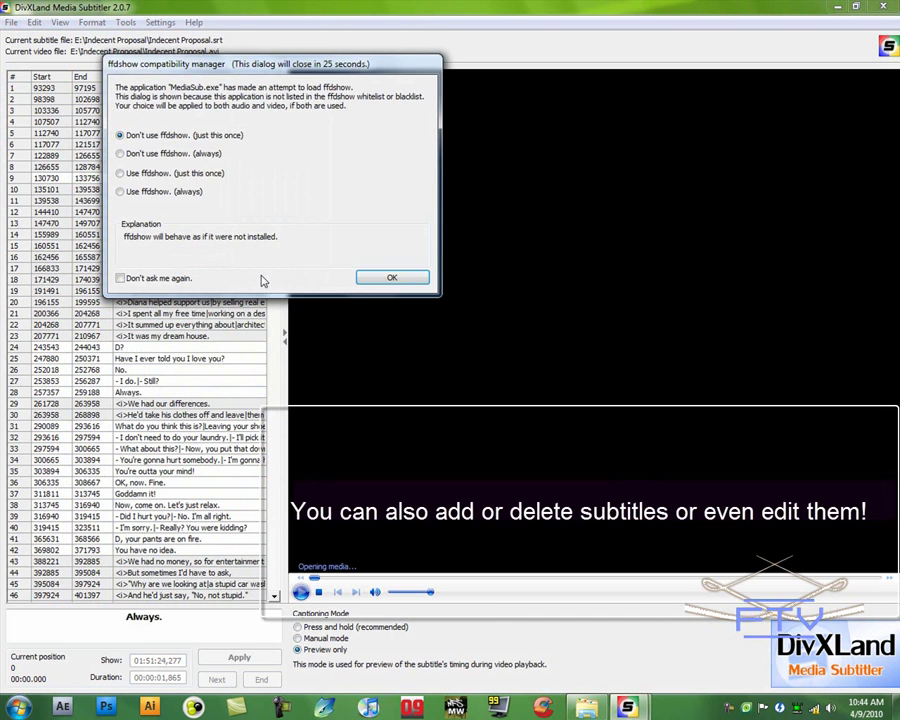
pyautogui.click(388, 280)
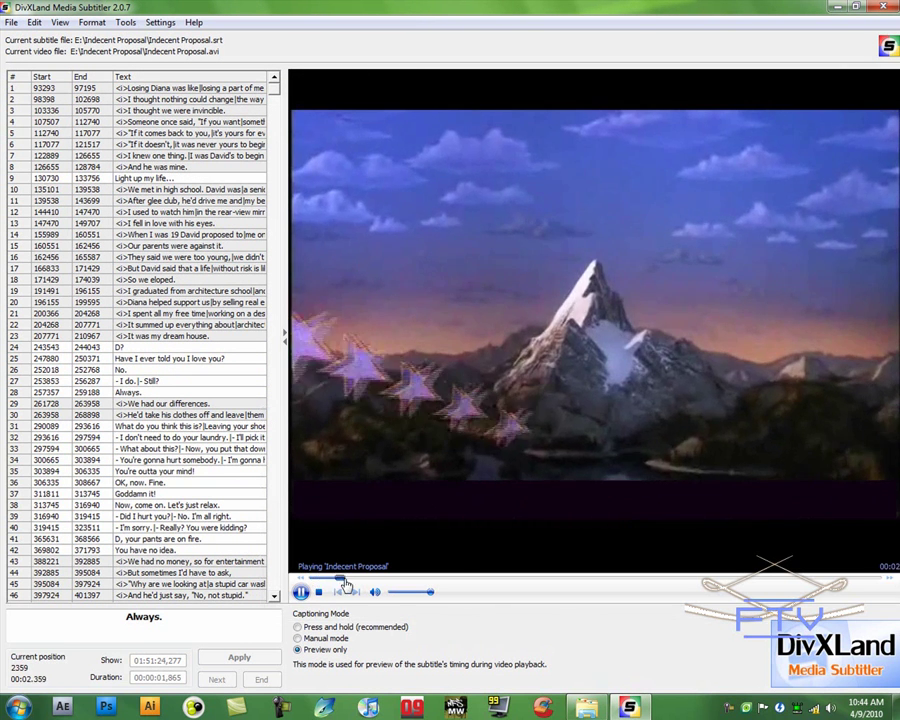
pyautogui.click(352, 588)
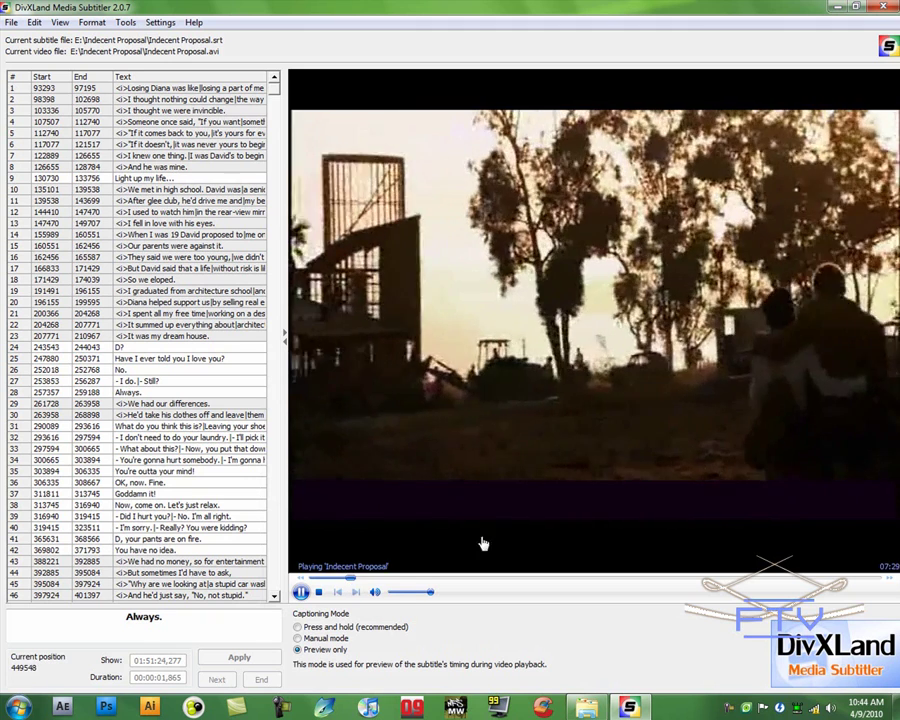
pyautogui.click(372, 588)
pyautogui.click(396, 580)
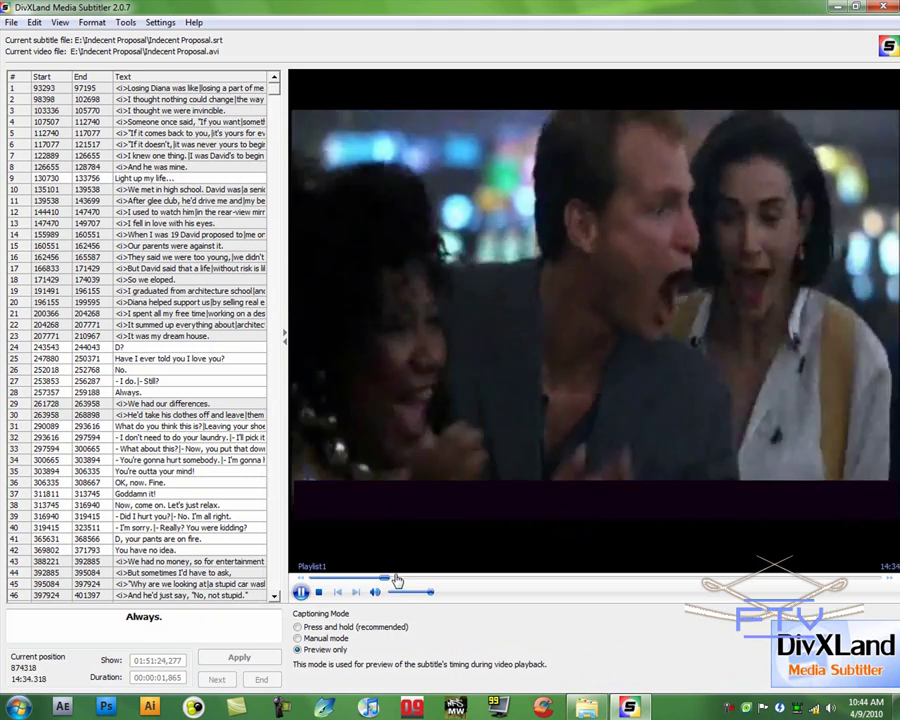
pyautogui.click(401, 580)
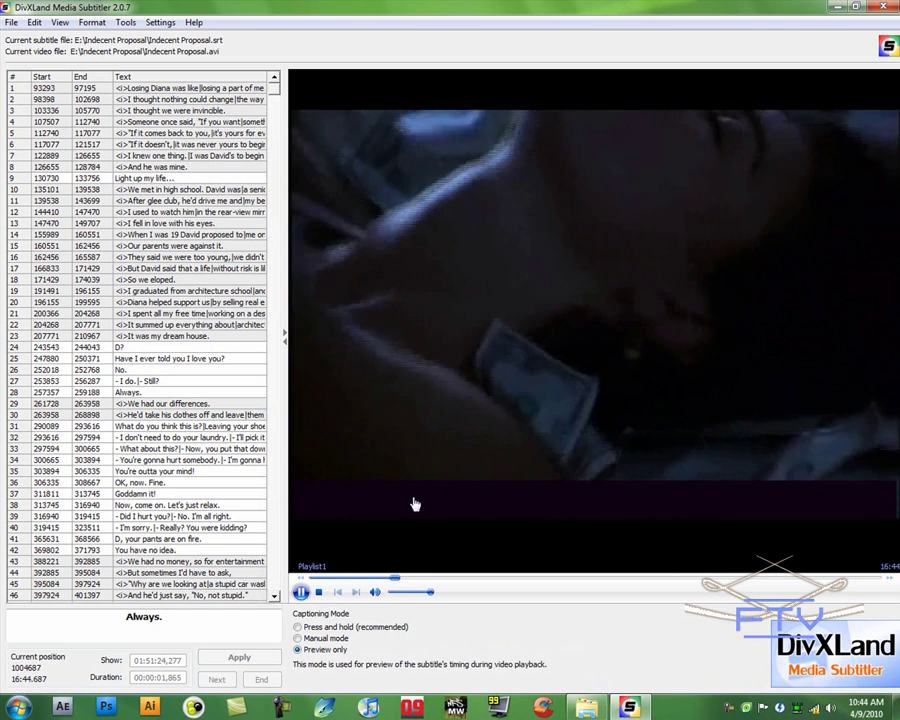
# Pause, rewind the video to the beginning, and select subtitle line 40
pyautogui.click(393, 580)
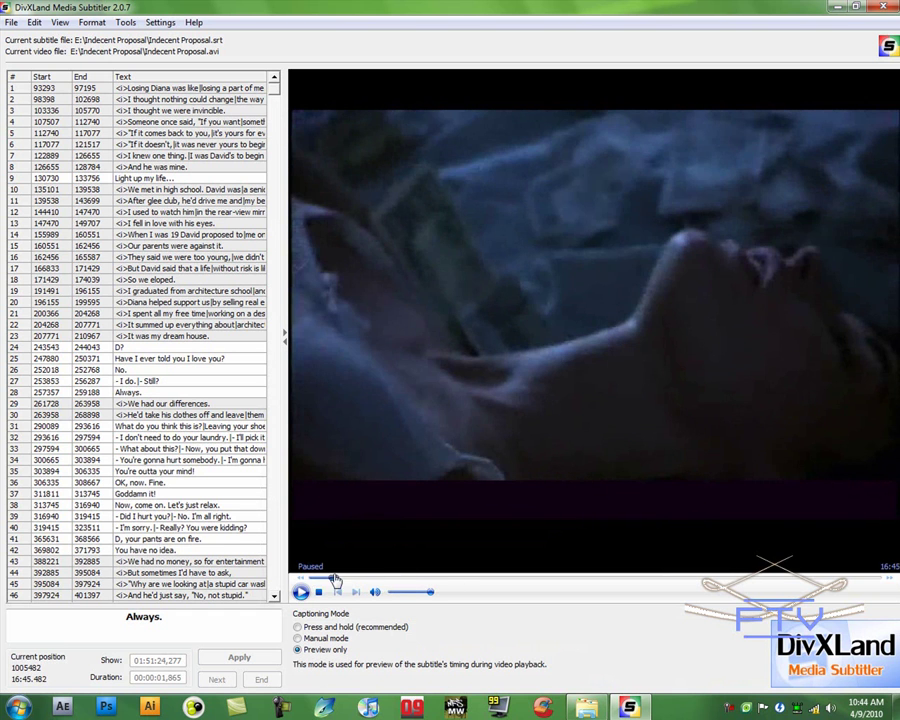
pyautogui.click(338, 580)
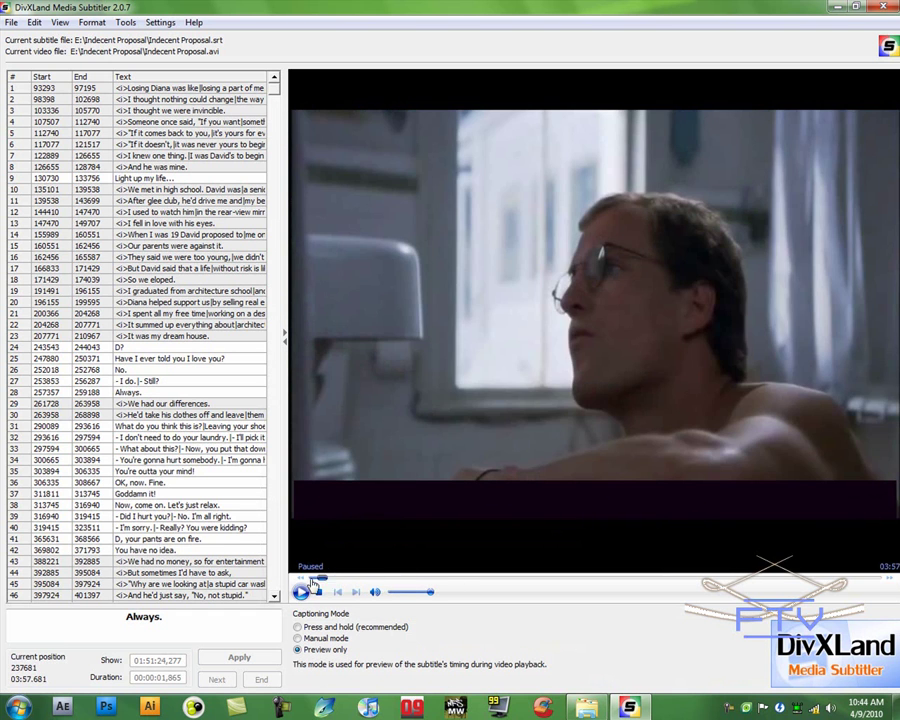
pyautogui.click(314, 582)
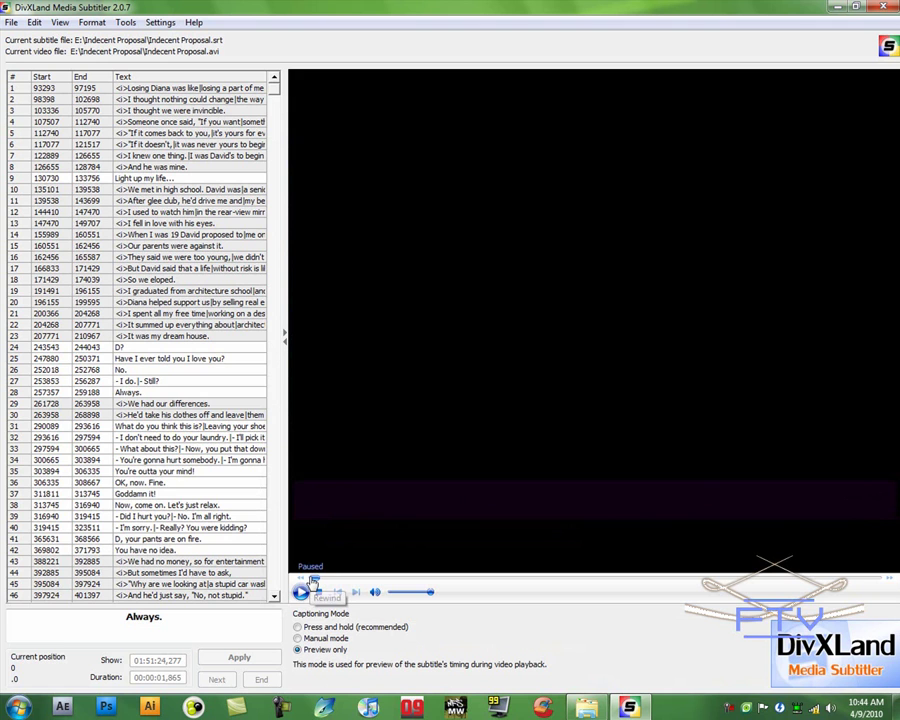
pyautogui.click(181, 528)
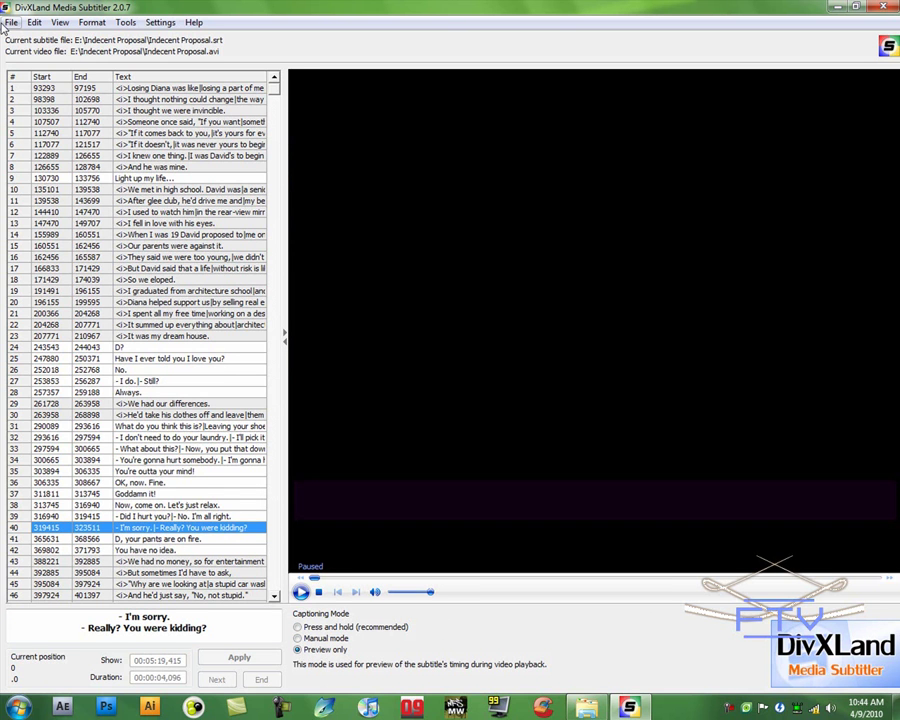
# Export the subtitles in SubStation Alpha [SSA] format as Indecent Proposal.ssa on the Desktop
pyautogui.click(11, 20)
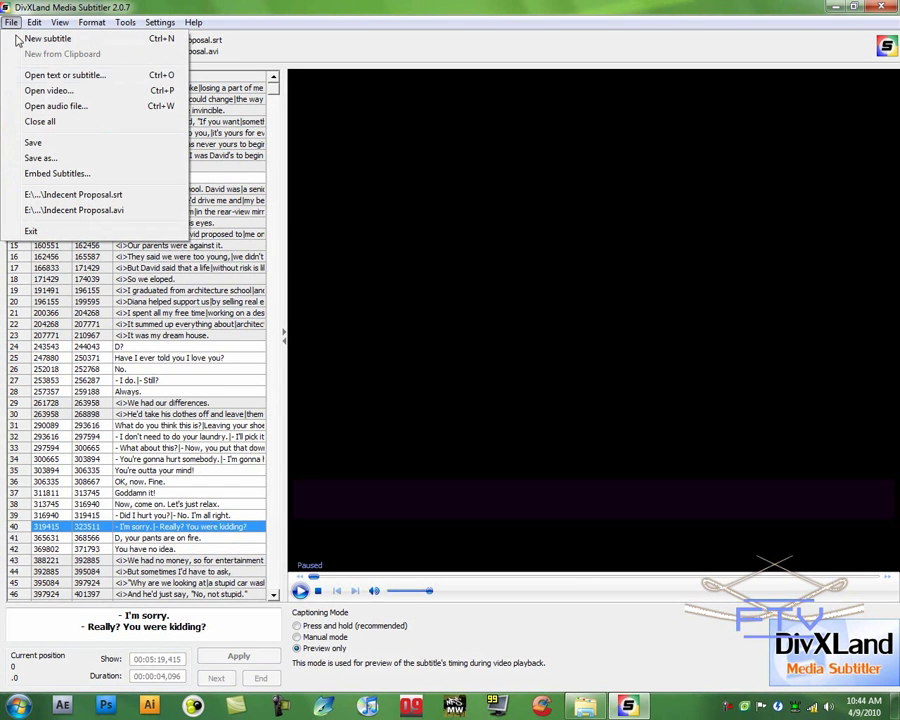
pyautogui.click(40, 158)
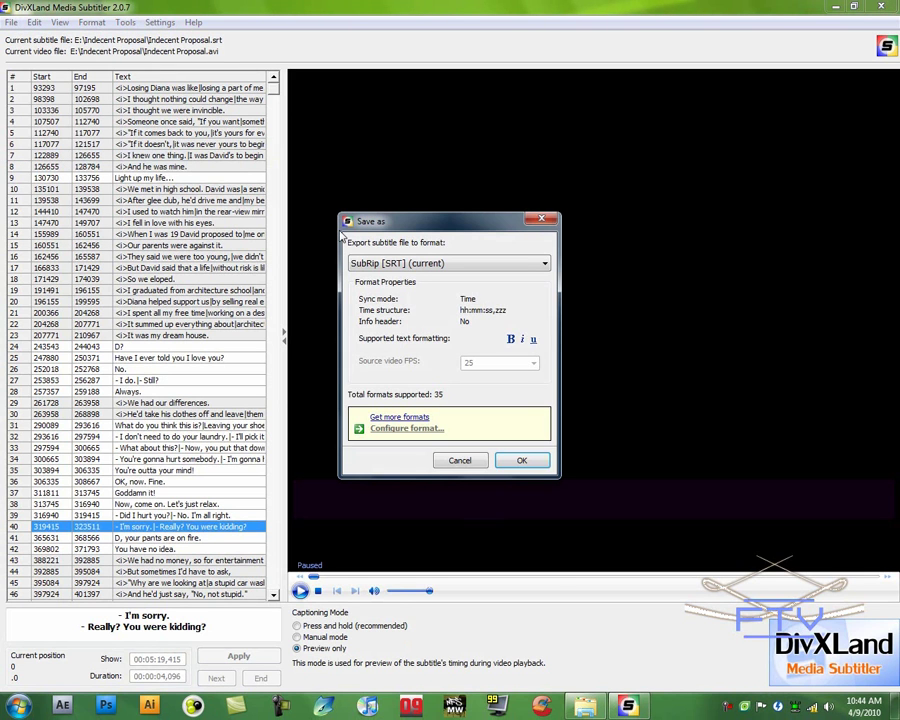
pyautogui.click(432, 266)
pyautogui.scroll(3, 520, 360)
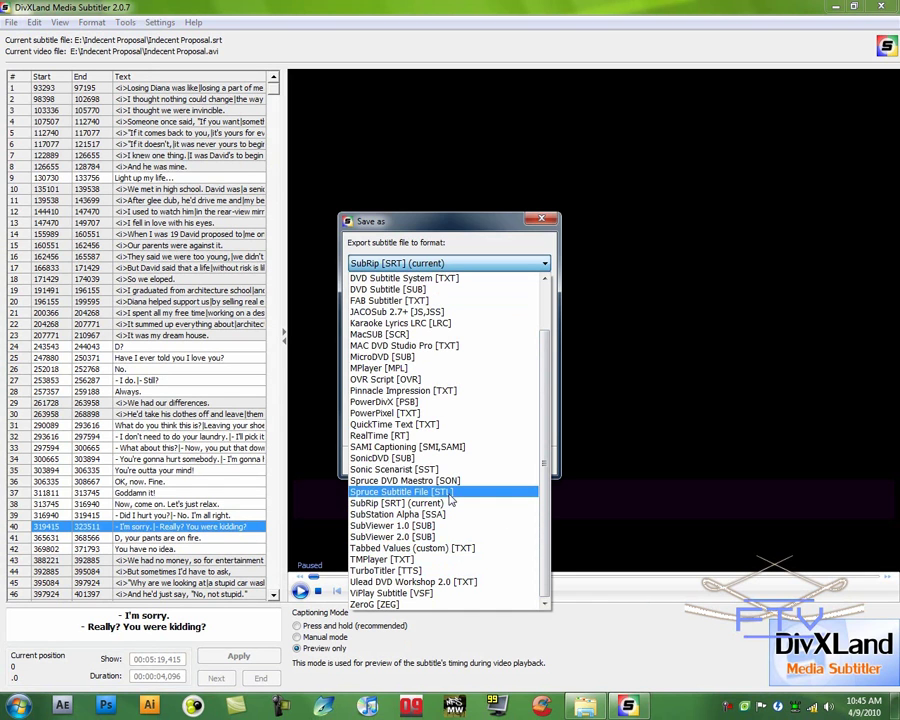
pyautogui.click(450, 503)
pyautogui.click(478, 265)
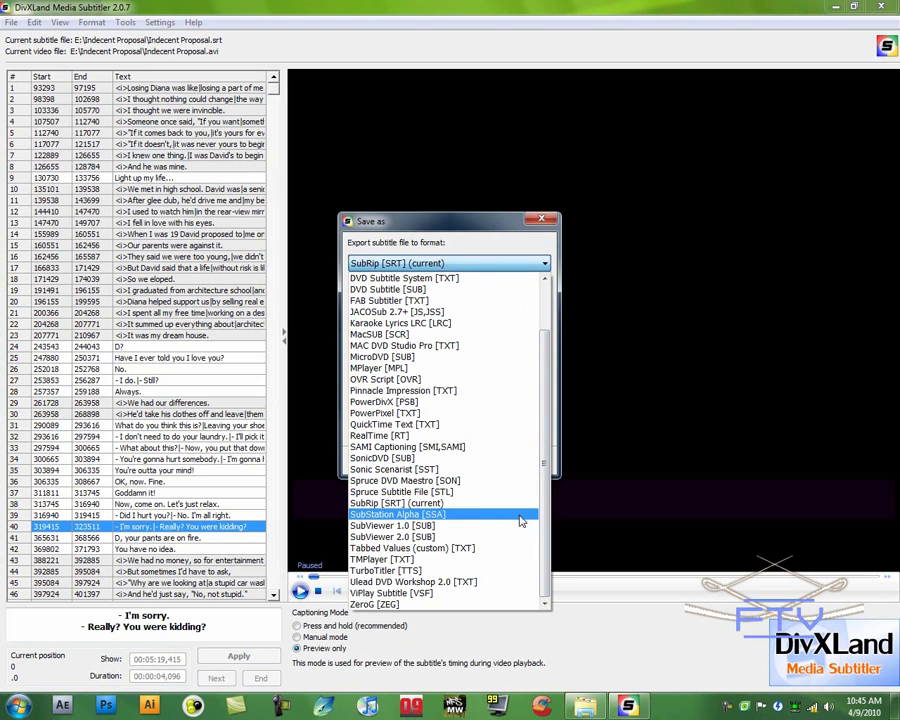
pyautogui.click(450, 514)
pyautogui.click(520, 459)
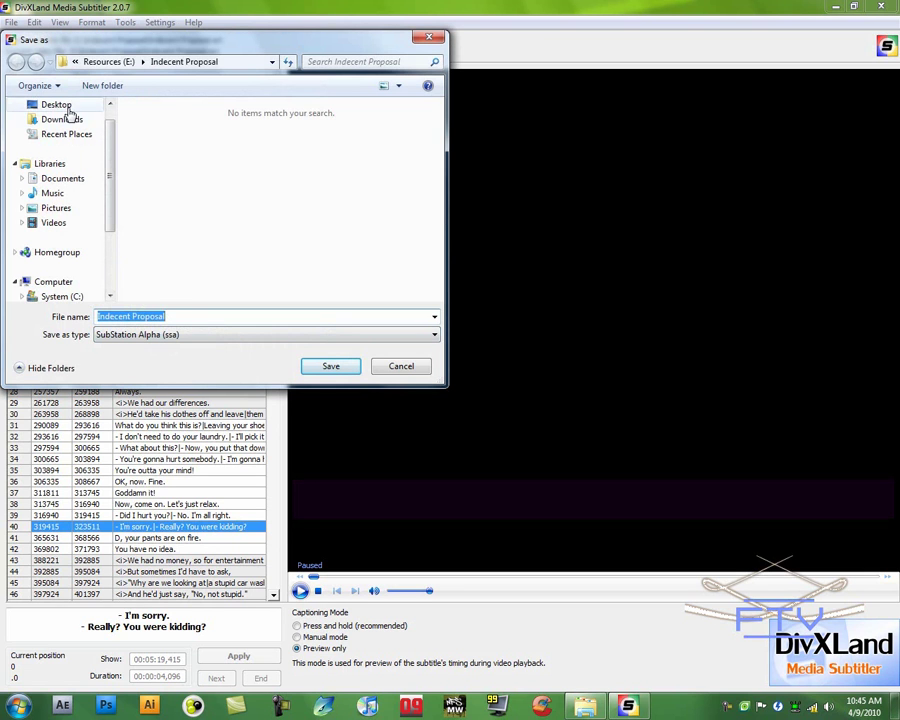
pyautogui.click(68, 110)
pyautogui.click(340, 370)
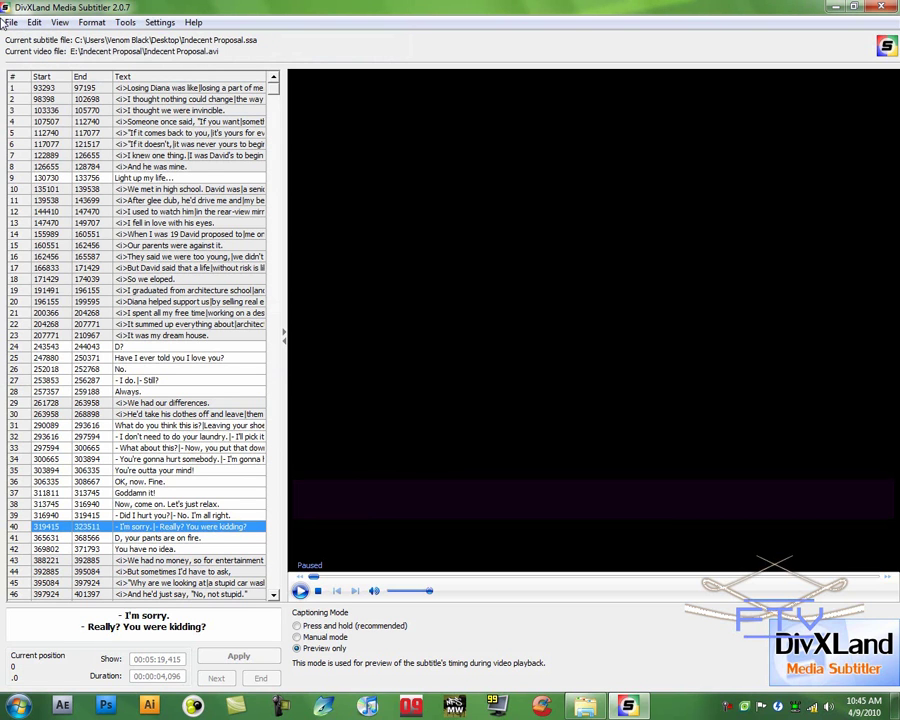
# Launch the Embed Subtitles wizard with preview mode enabled
pyautogui.click(11, 22)
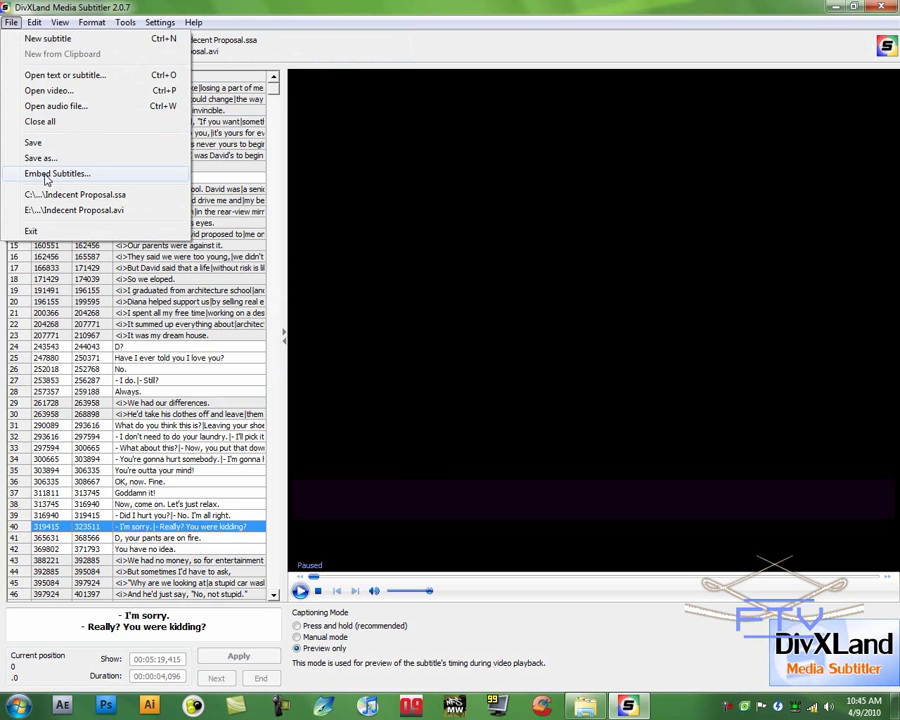
pyautogui.click(50, 174)
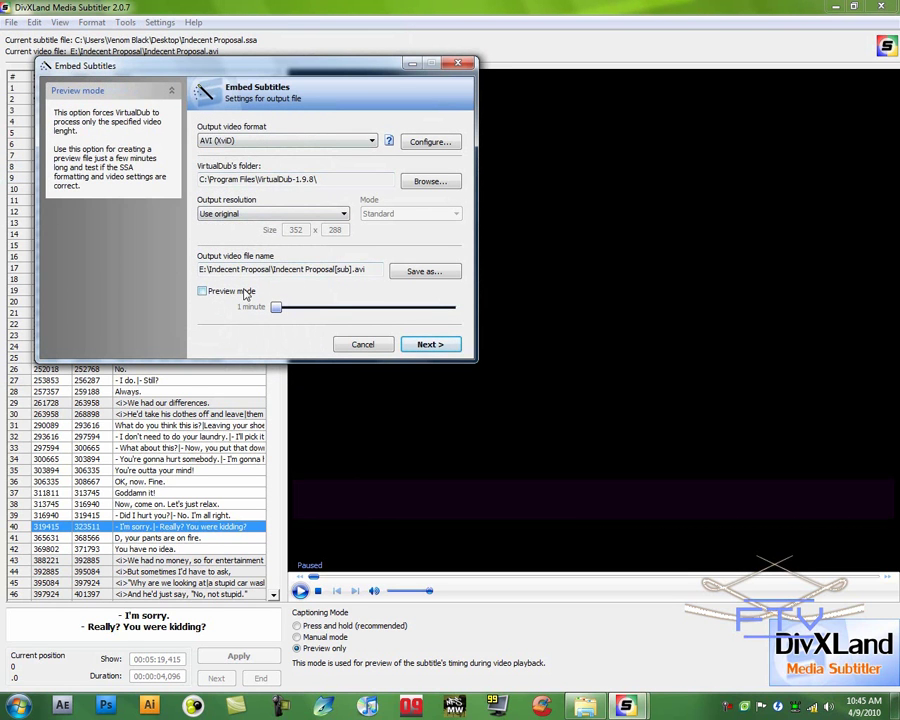
pyautogui.click(213, 294)
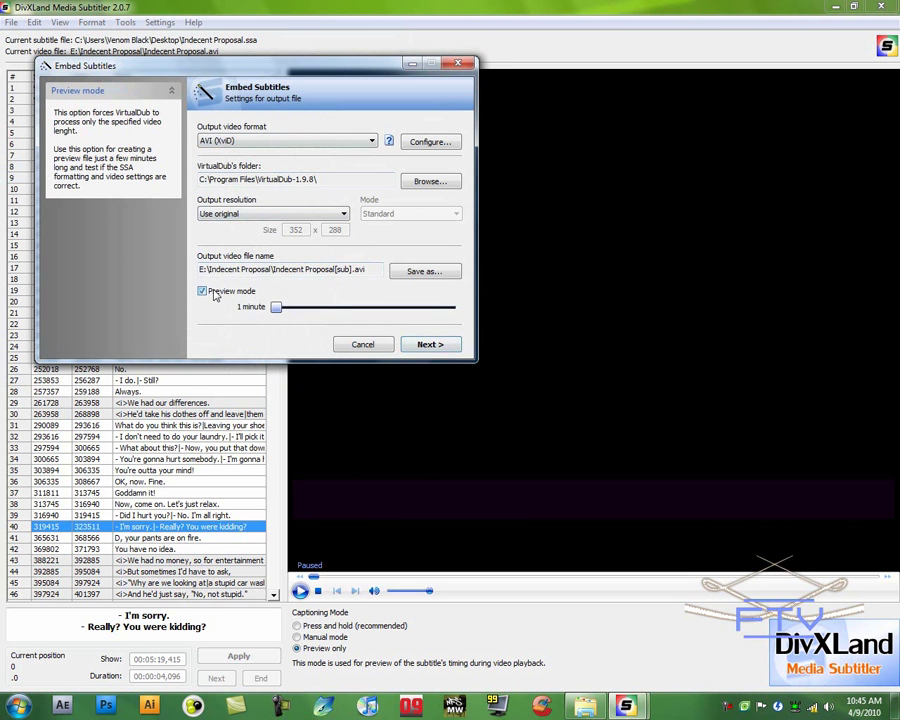
# Save the output as Indecent Proposal[sub] on the Desktop and set the preview to 3 minutes
pyautogui.click(421, 273)
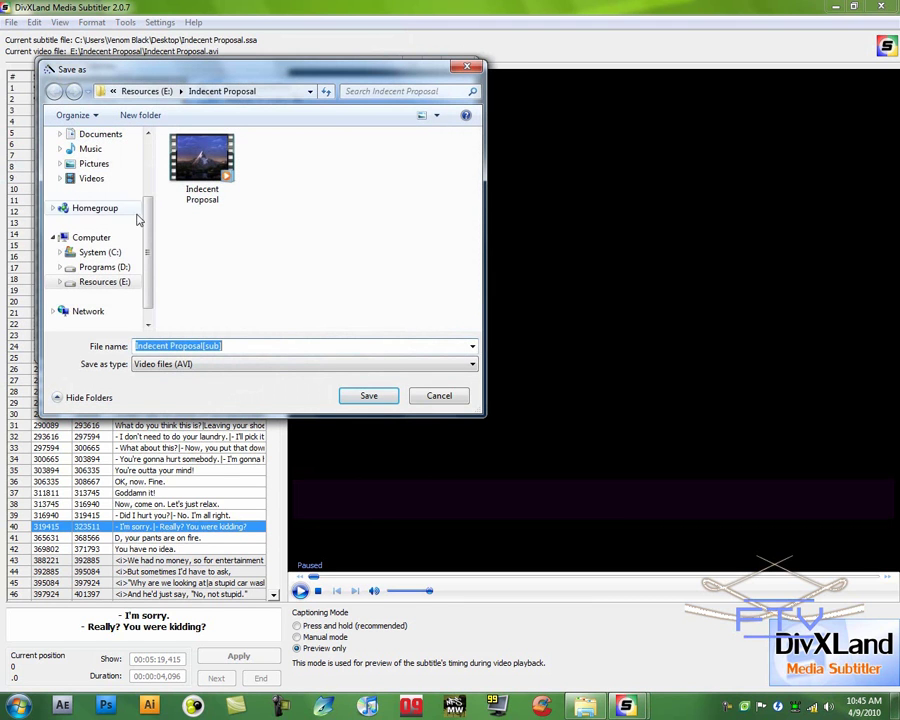
pyautogui.scroll(5, 139, 219)
pyautogui.click(98, 156)
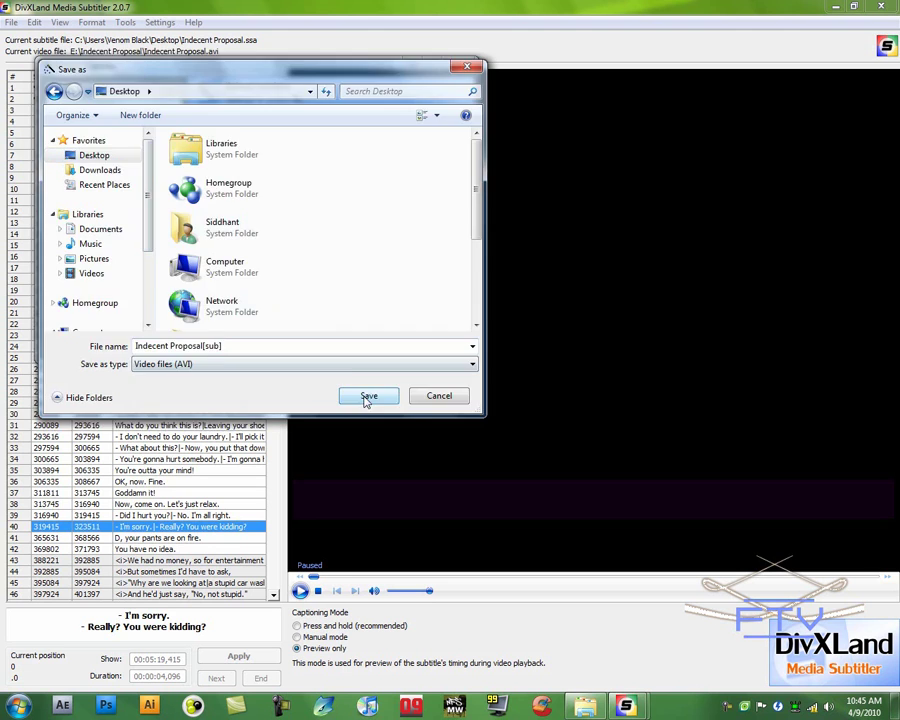
pyautogui.click(367, 397)
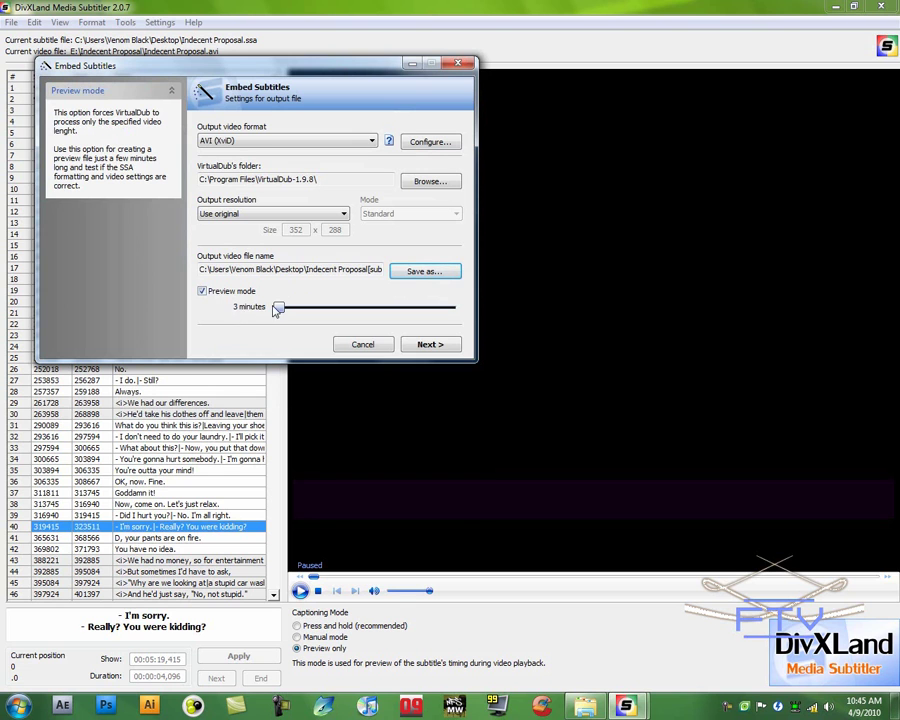
pyautogui.moveTo(277, 309); pyautogui.dragTo(476, 309)
pyautogui.moveTo(452, 307); pyautogui.dragTo(300, 309)
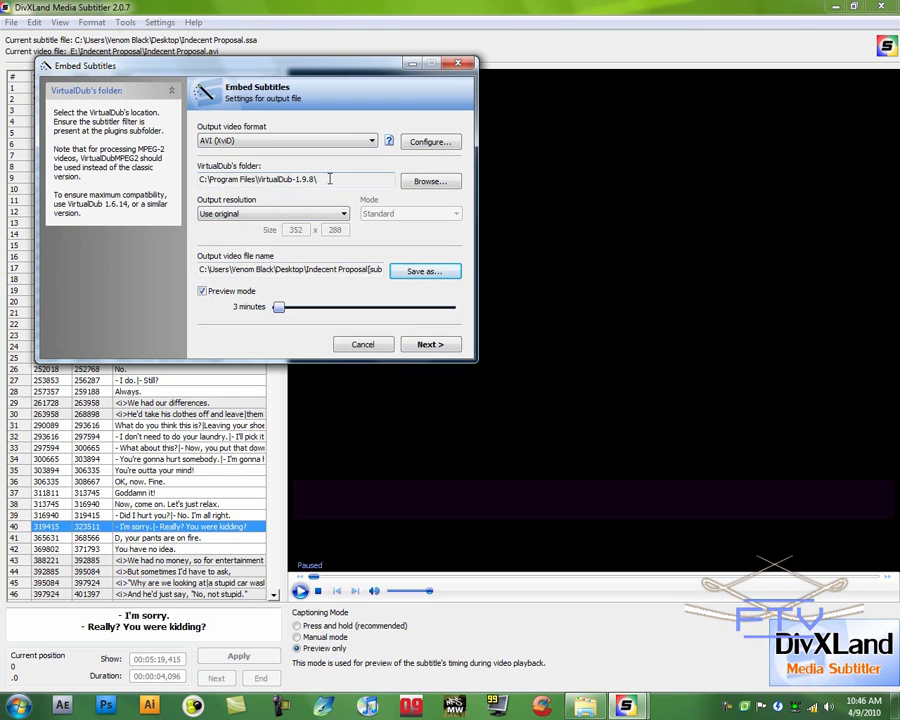
# Set the VirtualDub folder to VirtualDub-1.9.8 on the Desktop and advance to Ready to begin
pyautogui.moveTo(388, 177); pyautogui.dragTo(185, 185)
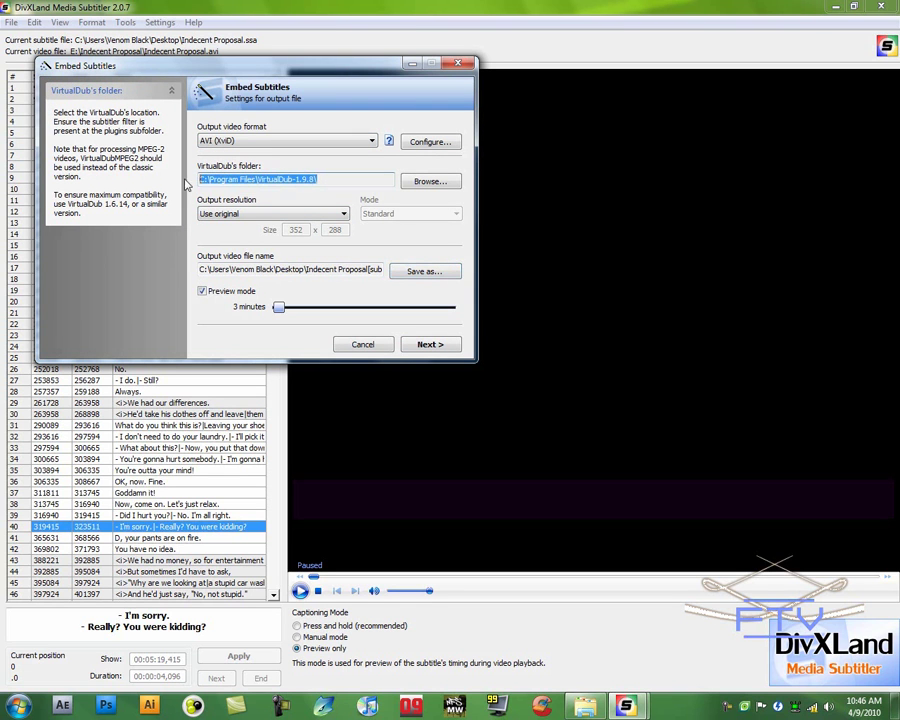
pyautogui.click(446, 182)
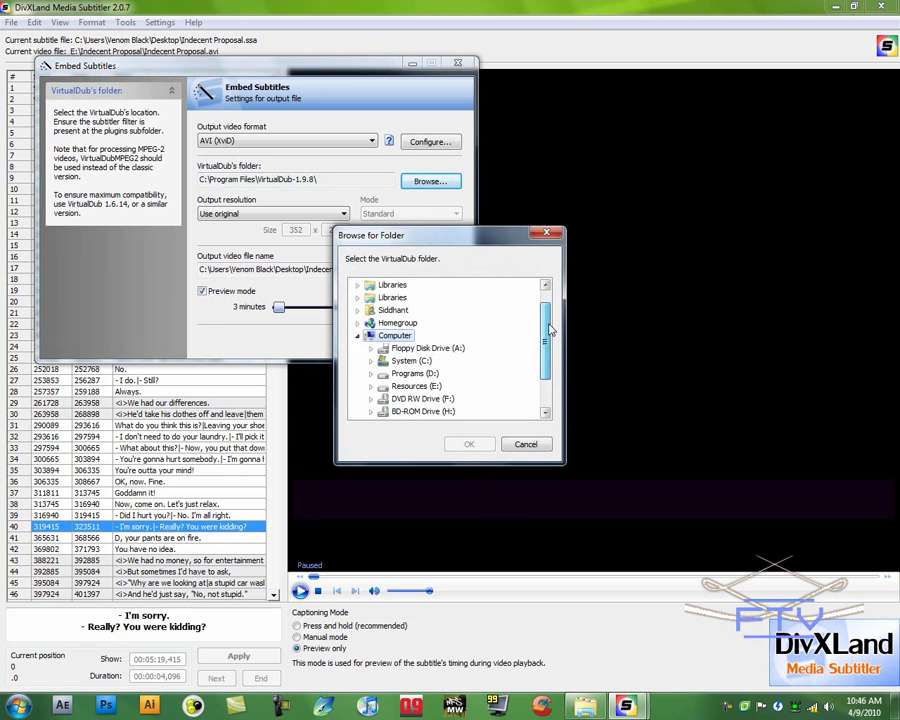
pyautogui.scroll(1, 358, 345)
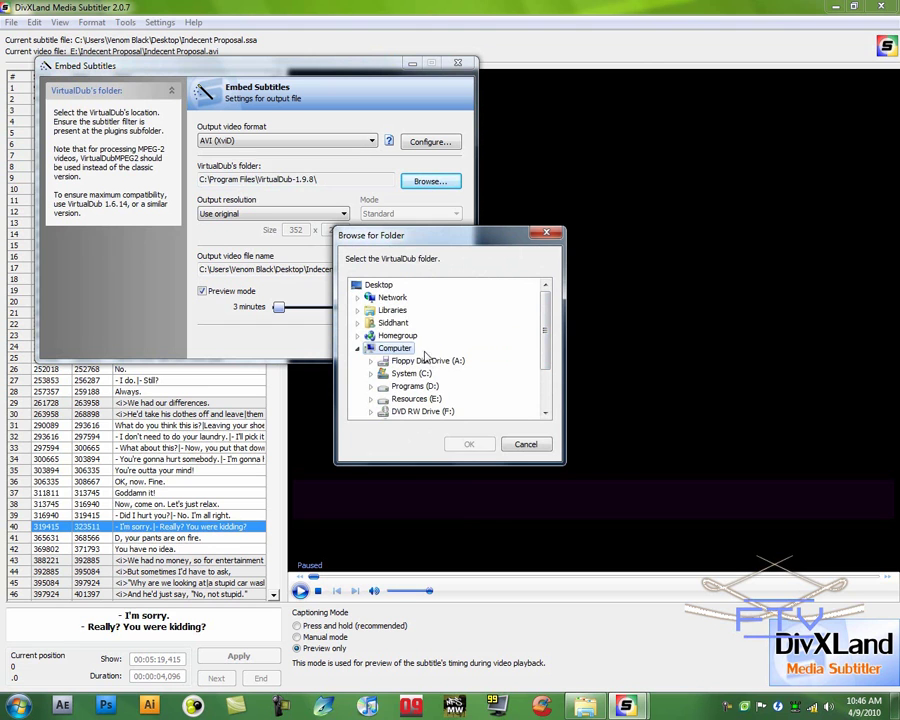
pyautogui.click(358, 350)
pyautogui.click(412, 386)
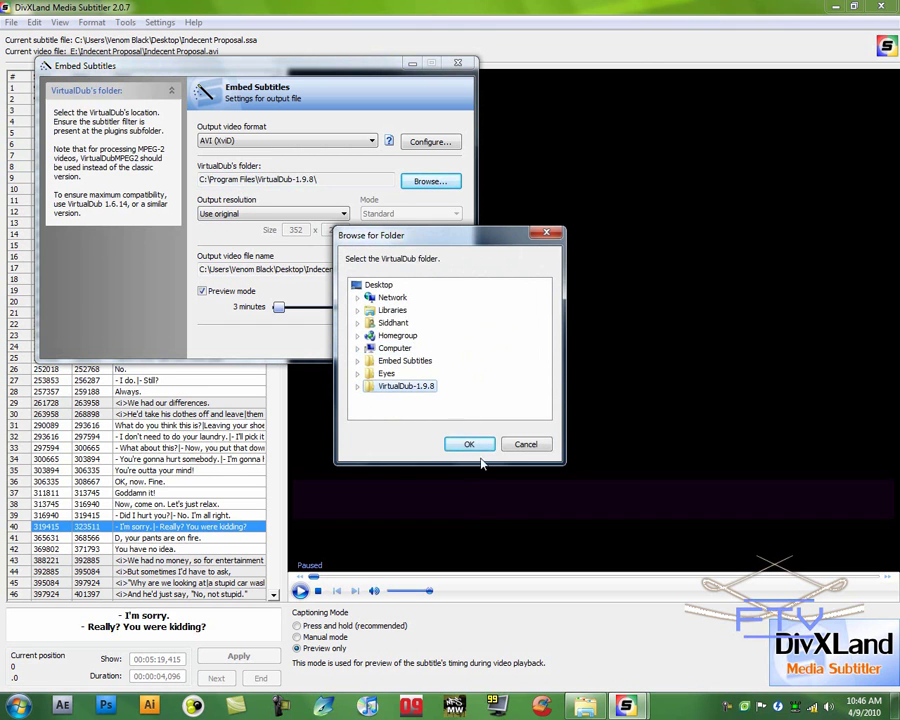
pyautogui.click(467, 444)
pyautogui.click(429, 347)
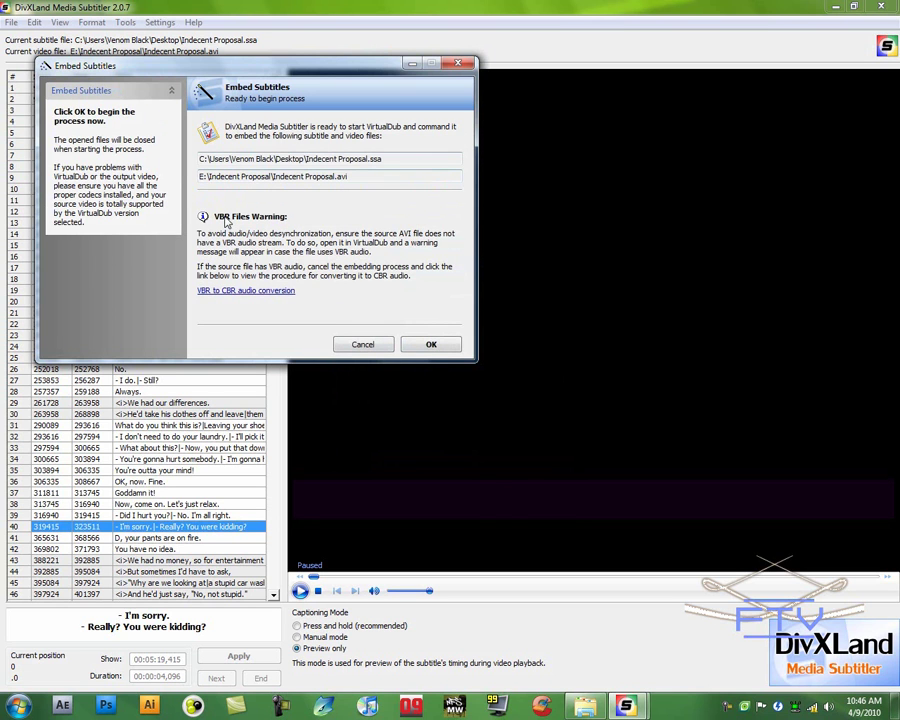
# Start VirtualDub burning the subtitles into Indecent Proposal.avi
pyautogui.click(431, 346)
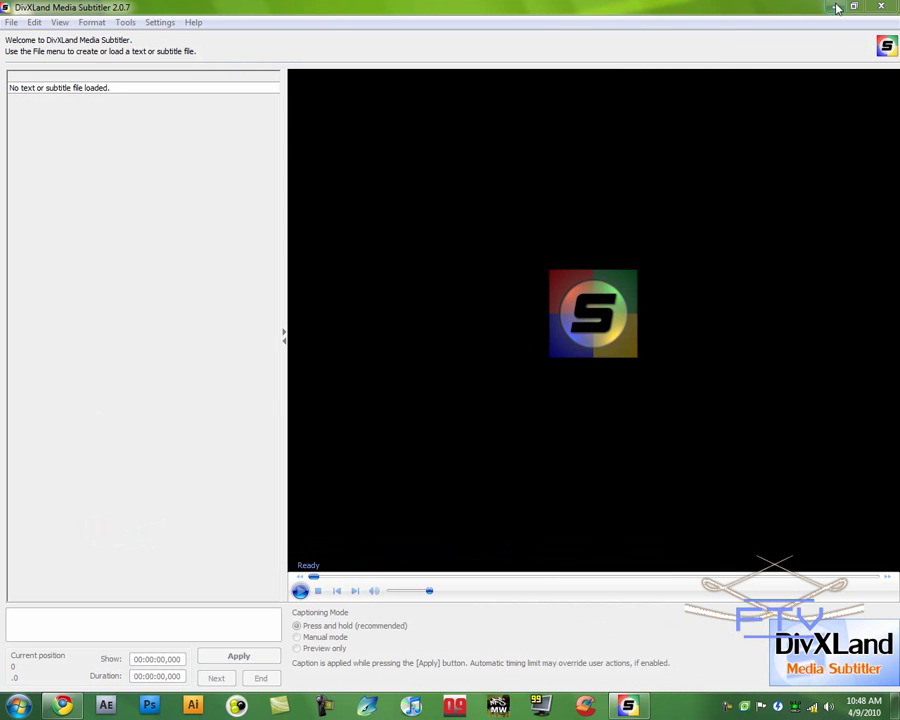
# Minimize DivXLand, put capture-2 back in the left column, and move the Indecent Proposal[sub] video apart
pyautogui.click(836, 8)
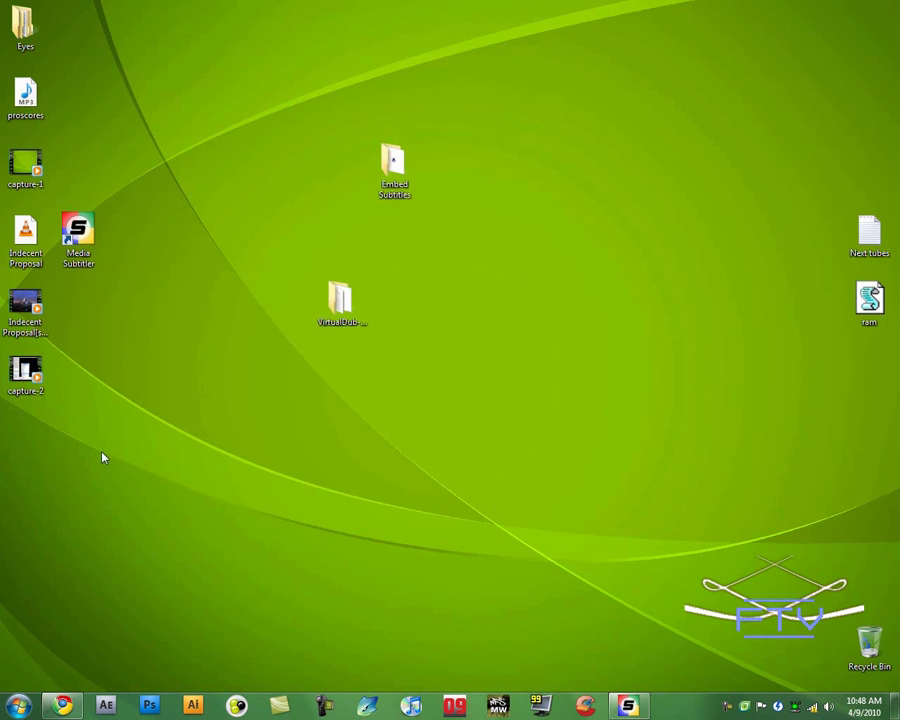
pyautogui.moveTo(101, 446)
pyautogui.mouseDown()
pyautogui.moveTo(26, 307)
pyautogui.moveTo(125, 400)
pyautogui.moveTo(130, 373)
pyautogui.mouseUp()
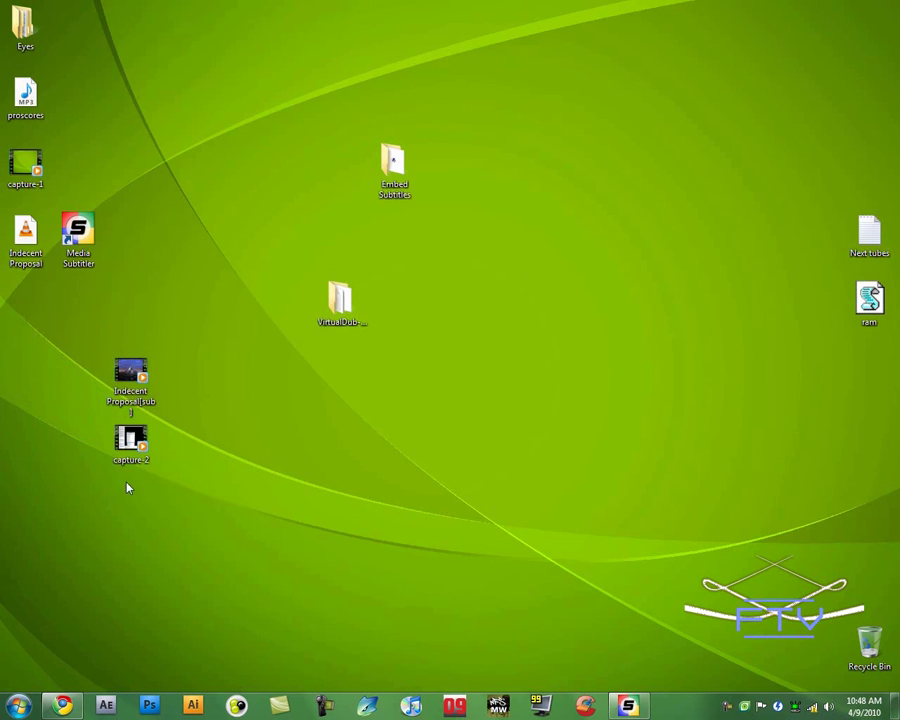
pyautogui.moveTo(130, 472); pyautogui.dragTo(41, 304)
pyautogui.moveTo(131, 437); pyautogui.dragTo(28, 302)
pyautogui.moveTo(140, 396); pyautogui.dragTo(242, 466)
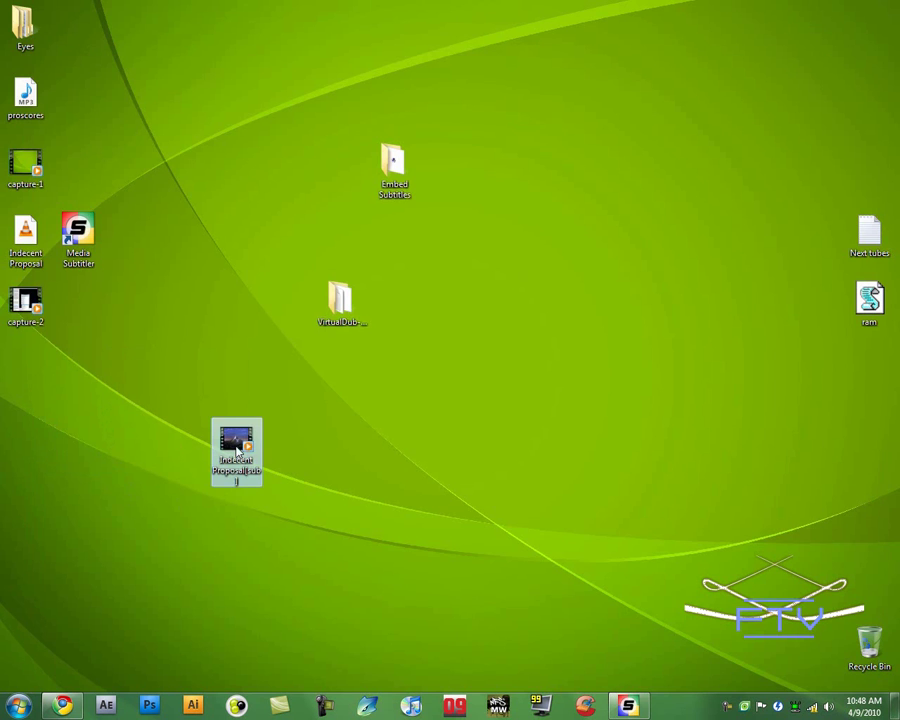
# Play Indecent Proposal[sub] in Windows Media Player and skip ahead to check the subtitles, then close it
pyautogui.doubleClick(238, 452)
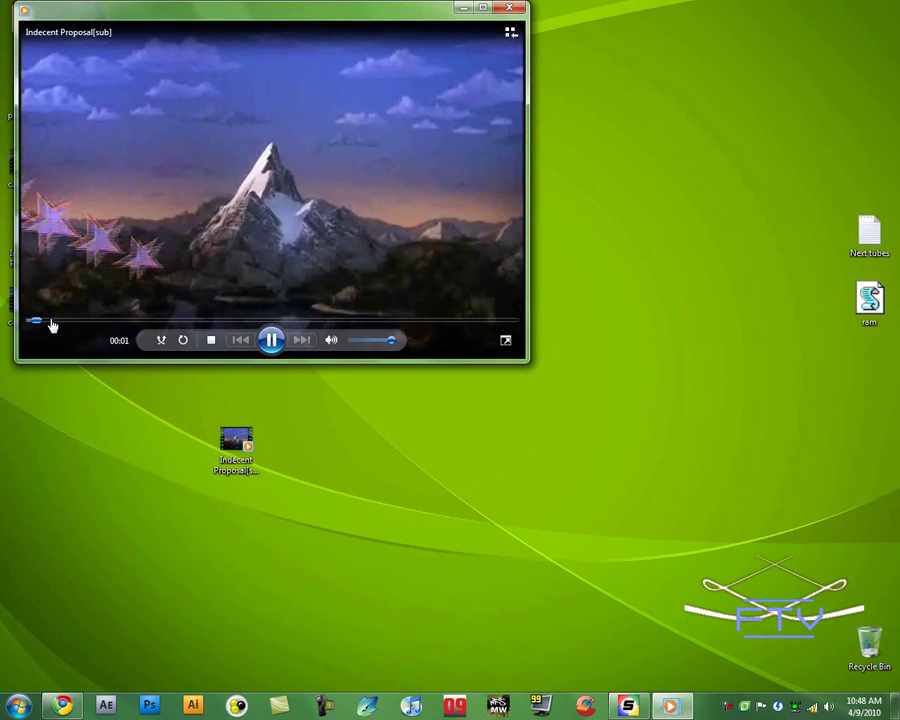
pyautogui.moveTo(59, 325); pyautogui.dragTo(209, 321)
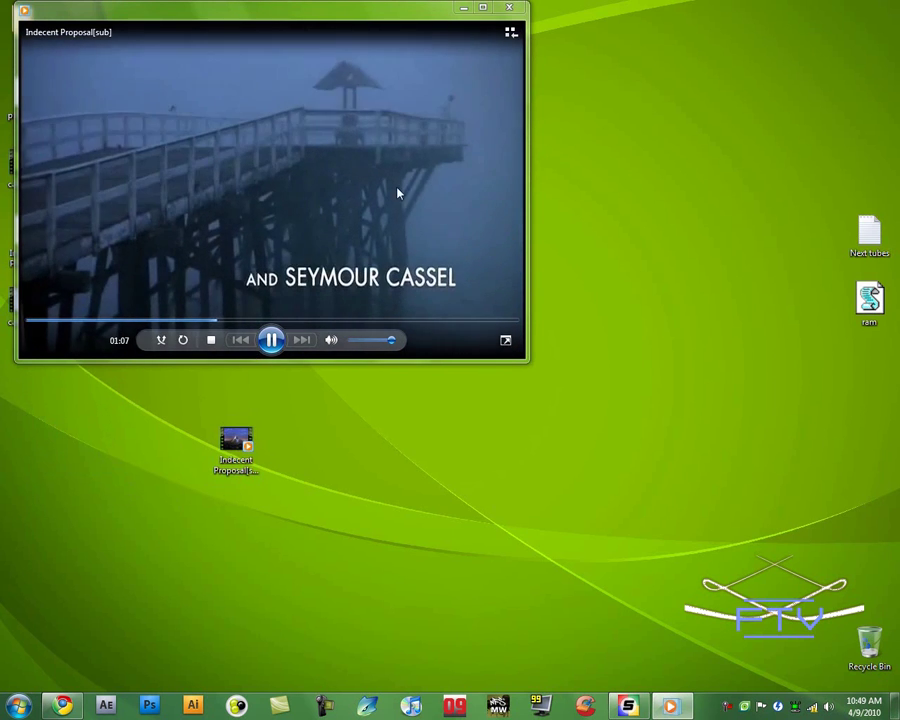
pyautogui.moveTo(258, 13)
pyautogui.mouseDown()
pyautogui.moveTo(410, 116)
pyautogui.moveTo(467, 141)
pyautogui.mouseUp()
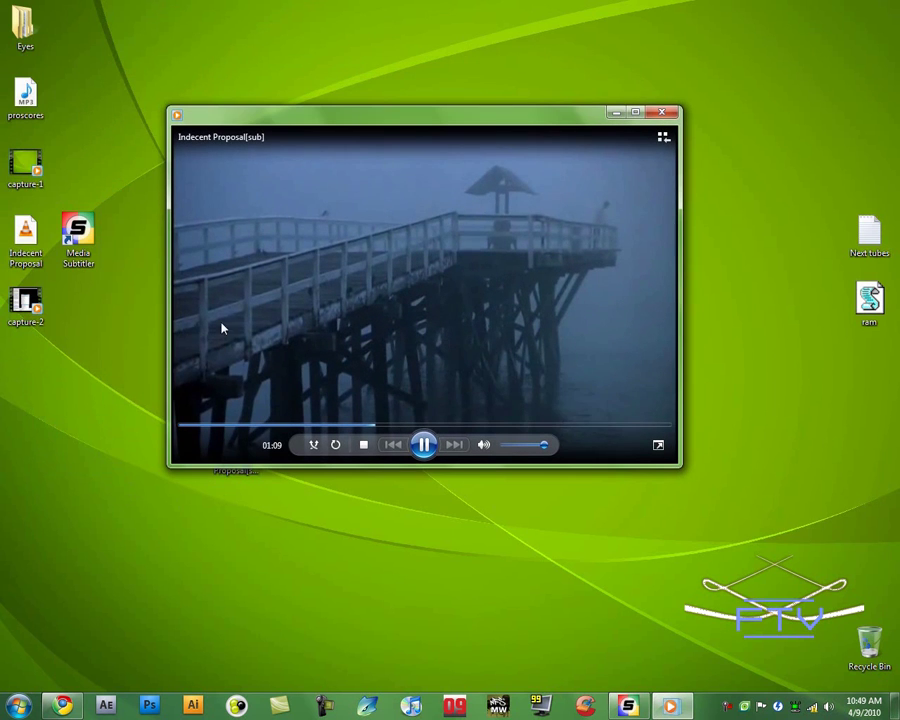
pyautogui.click(478, 426)
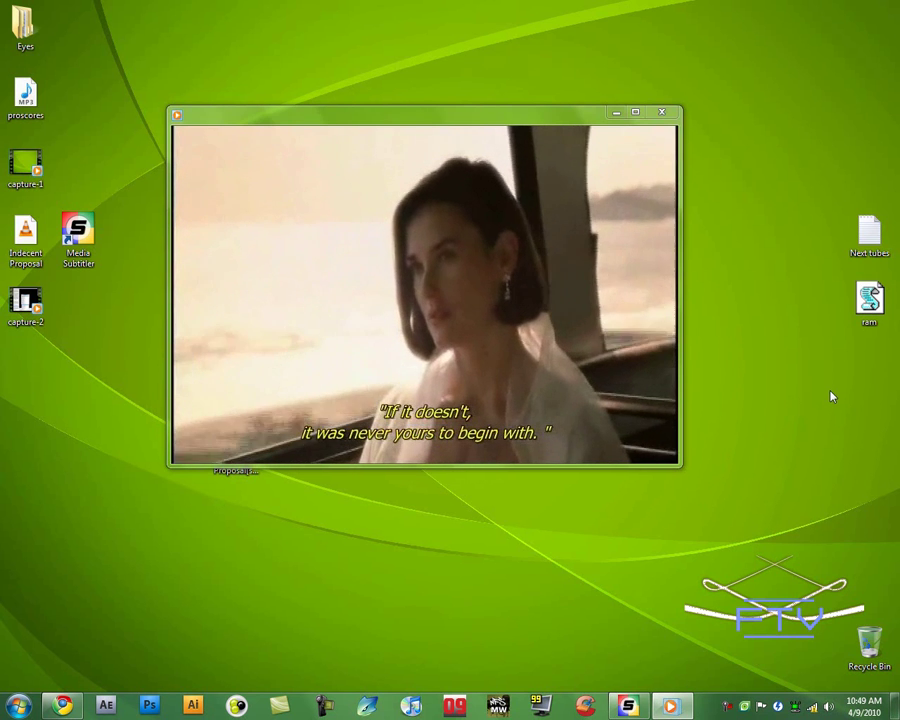
pyautogui.moveTo(616, 188)
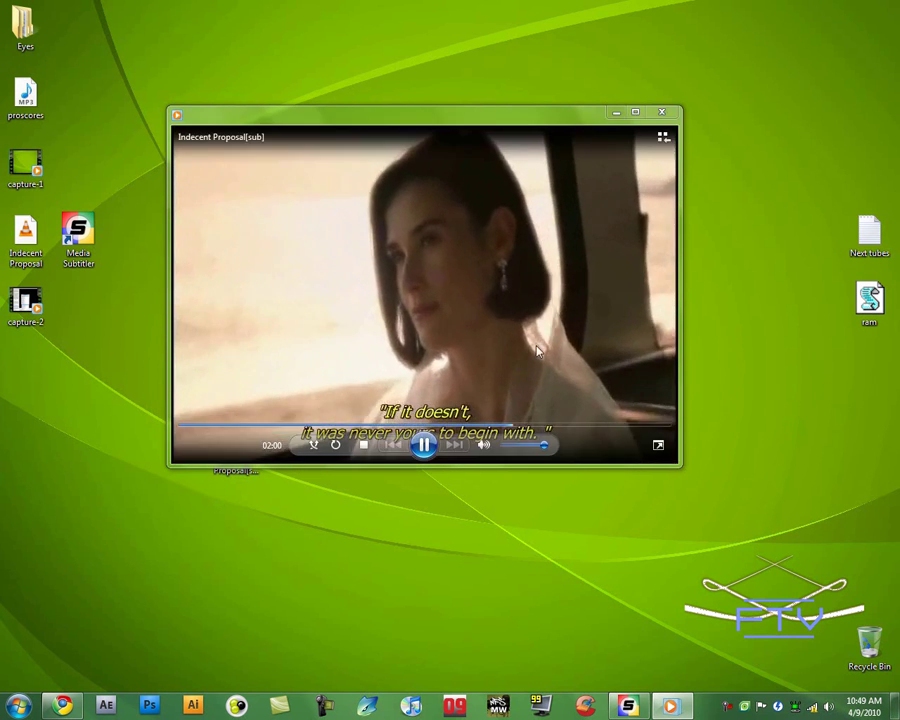
pyautogui.click(662, 111)
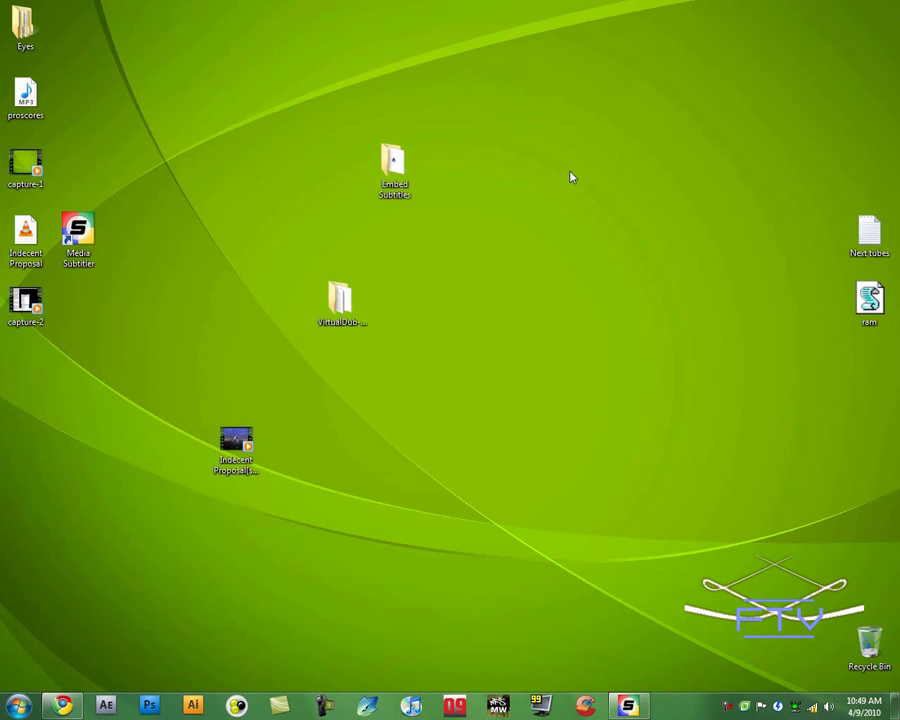
# Move the subtitled video icon to mid-desktop and close DivXLand Media Subtitler
pyautogui.moveTo(183, 388); pyautogui.dragTo(265, 488)
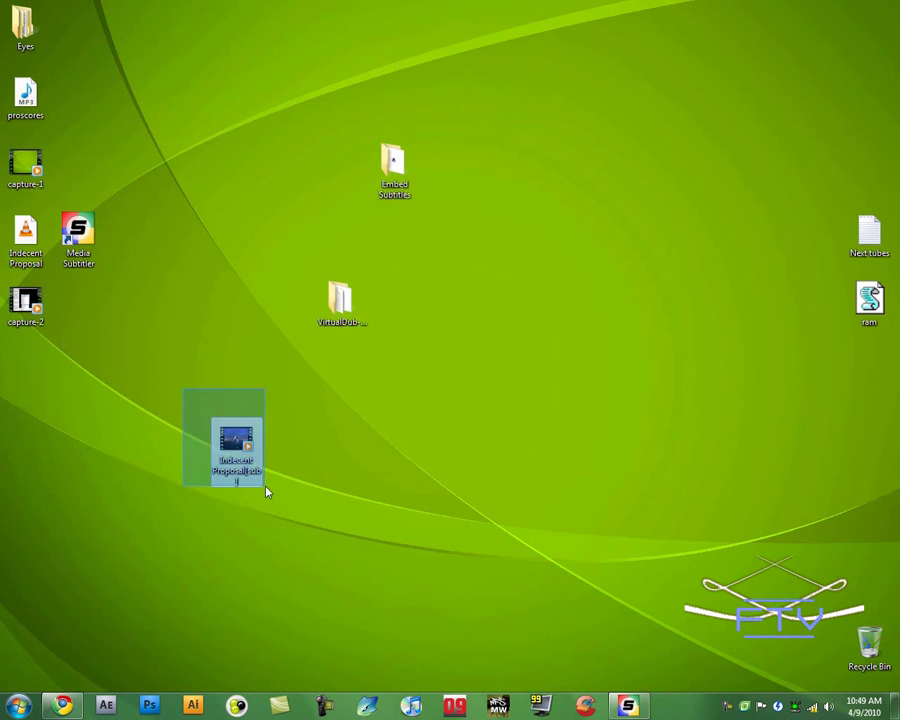
pyautogui.moveTo(238, 445); pyautogui.dragTo(395, 450)
pyautogui.moveTo(336, 413); pyautogui.dragTo(420, 490)
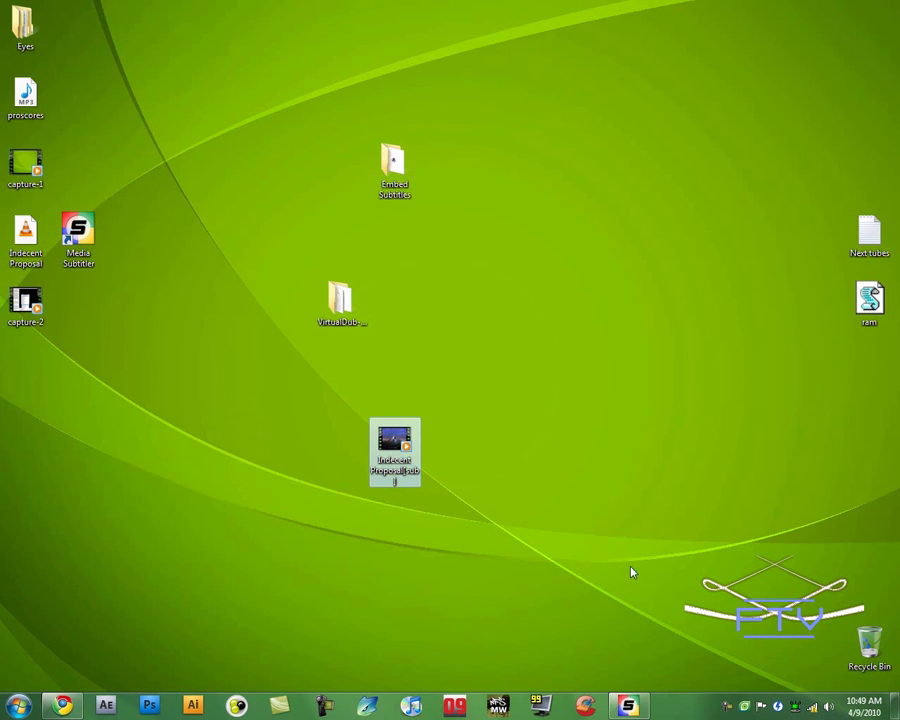
pyautogui.click(638, 708)
pyautogui.click(868, 9)
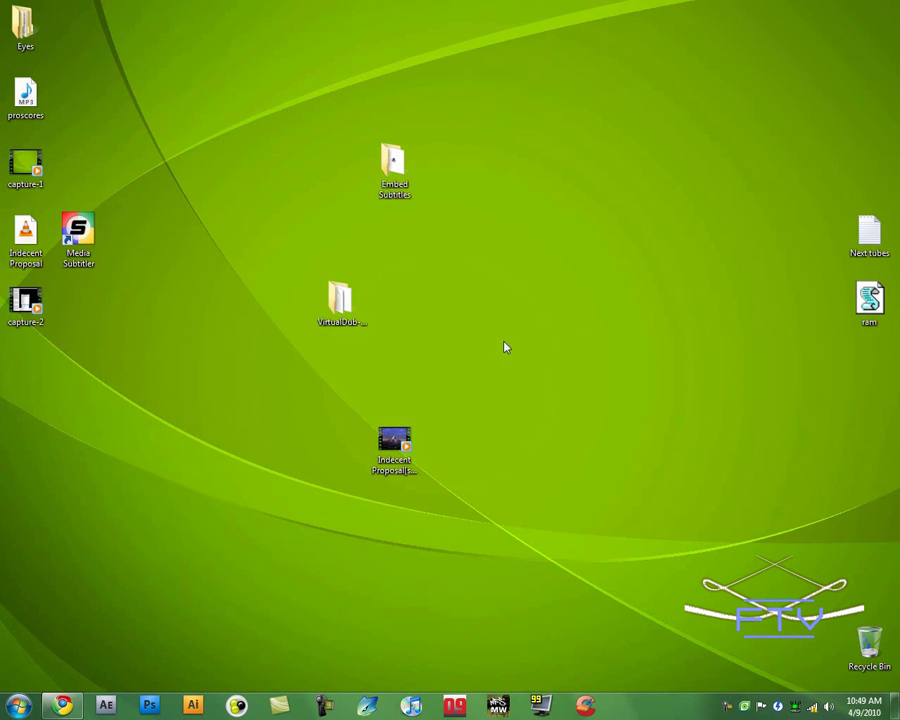
# Place the Media Subtitler shortcut left of the video and the original Indecent Proposal at lower right
pyautogui.moveTo(66, 232)
pyautogui.mouseDown()
pyautogui.moveTo(208, 396)
pyautogui.moveTo(320, 458)
pyautogui.moveTo(330, 445)
pyautogui.mouseUp()
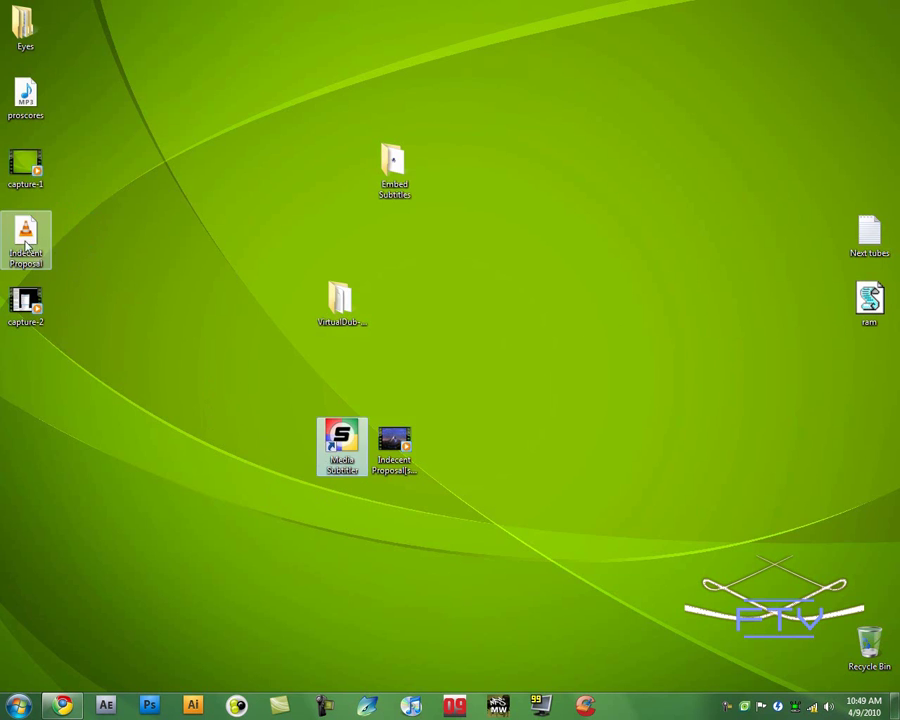
pyautogui.moveTo(26, 240)
pyautogui.mouseDown()
pyautogui.moveTo(238, 425)
pyautogui.moveTo(238, 453)
pyautogui.moveTo(678, 604)
pyautogui.moveTo(874, 628)
pyautogui.moveTo(704, 532)
pyautogui.moveTo(708, 513)
pyautogui.mouseUp()
pyautogui.click(408, 468)
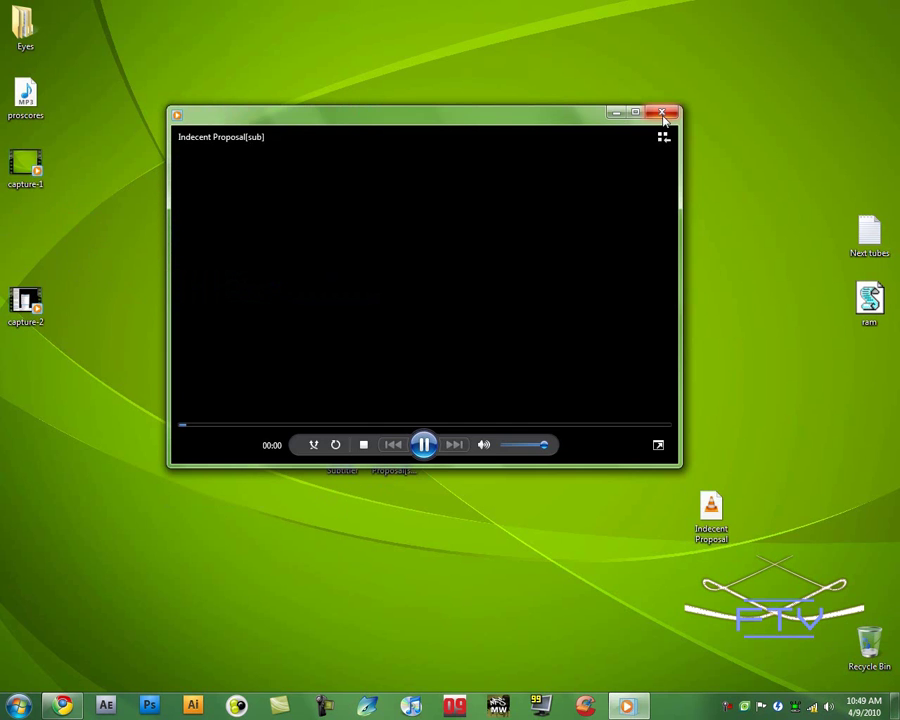
pyautogui.click(664, 114)
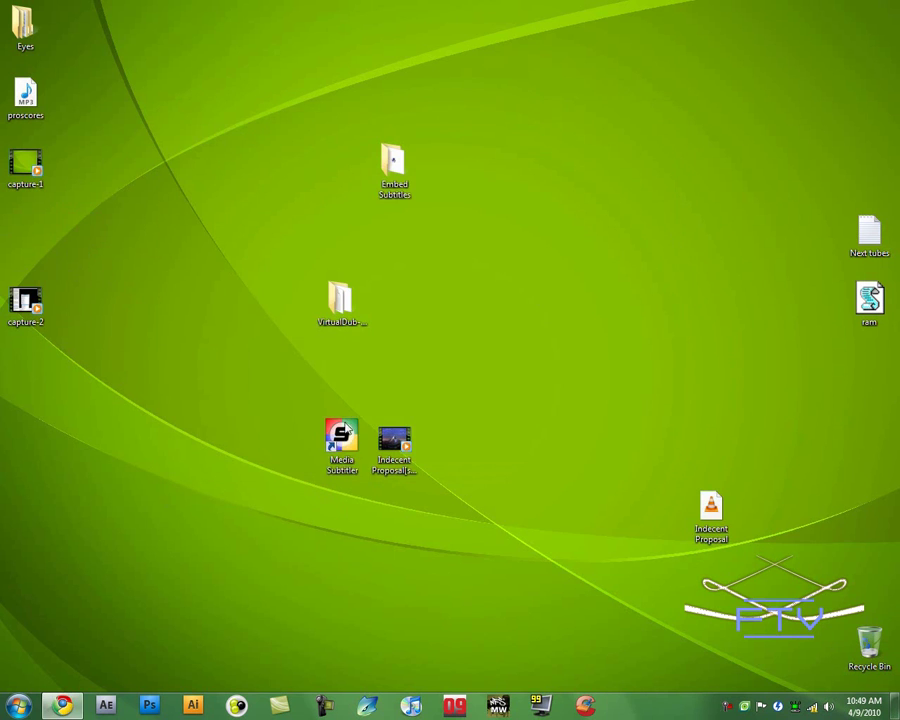
pyautogui.moveTo(341, 440); pyautogui.dragTo(184, 375)
pyautogui.moveTo(289, 402); pyautogui.dragTo(458, 512)
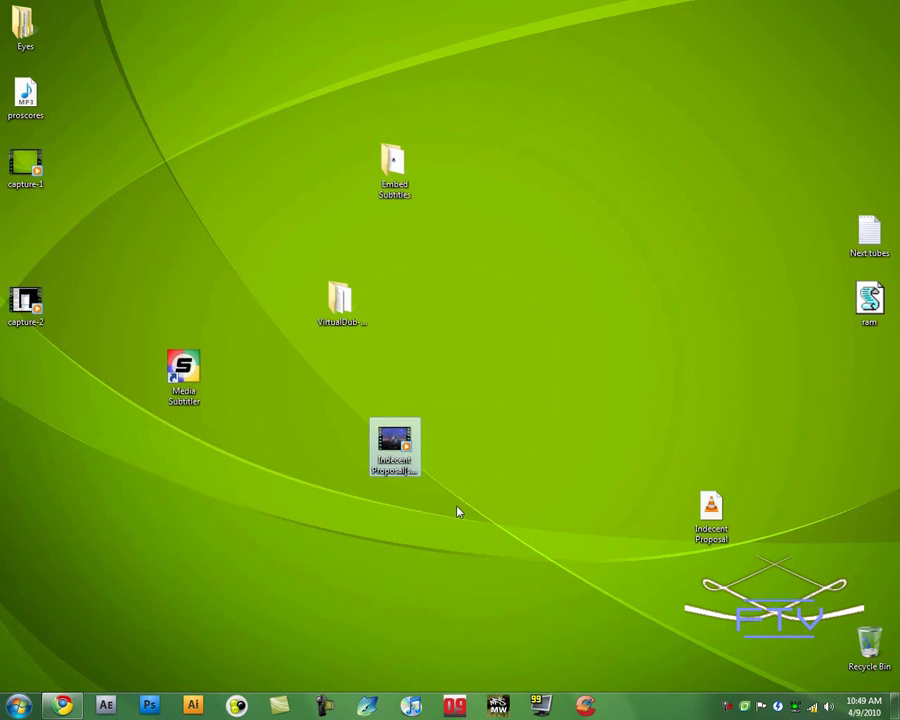
pyautogui.click(455, 517)
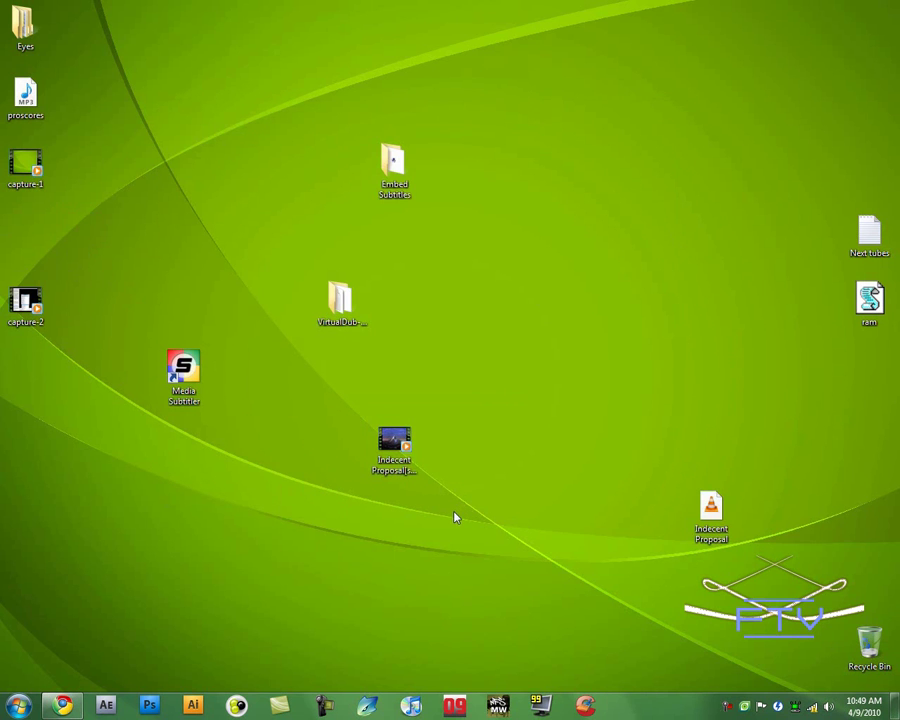